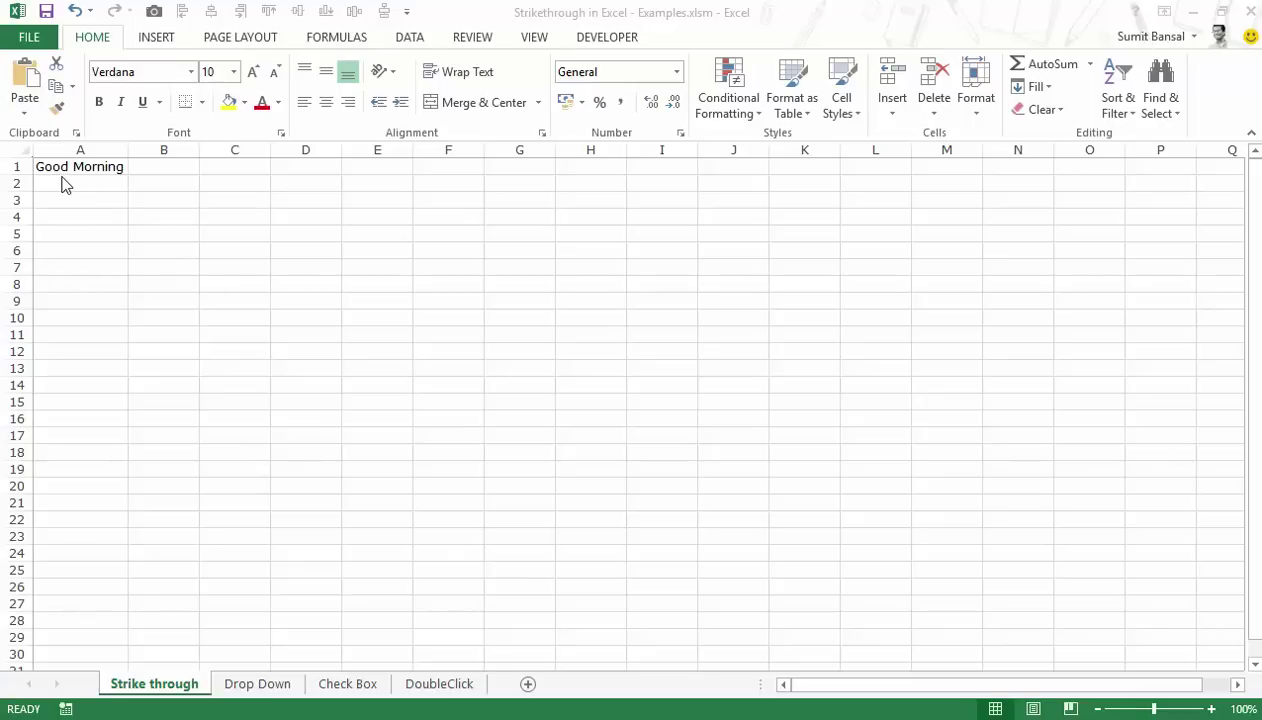
Step: Strike through 'Good Morning' in A1 with Ctrl+5, toggling it off and back on
scroll(188, 399, "up", 5, "ctrl")
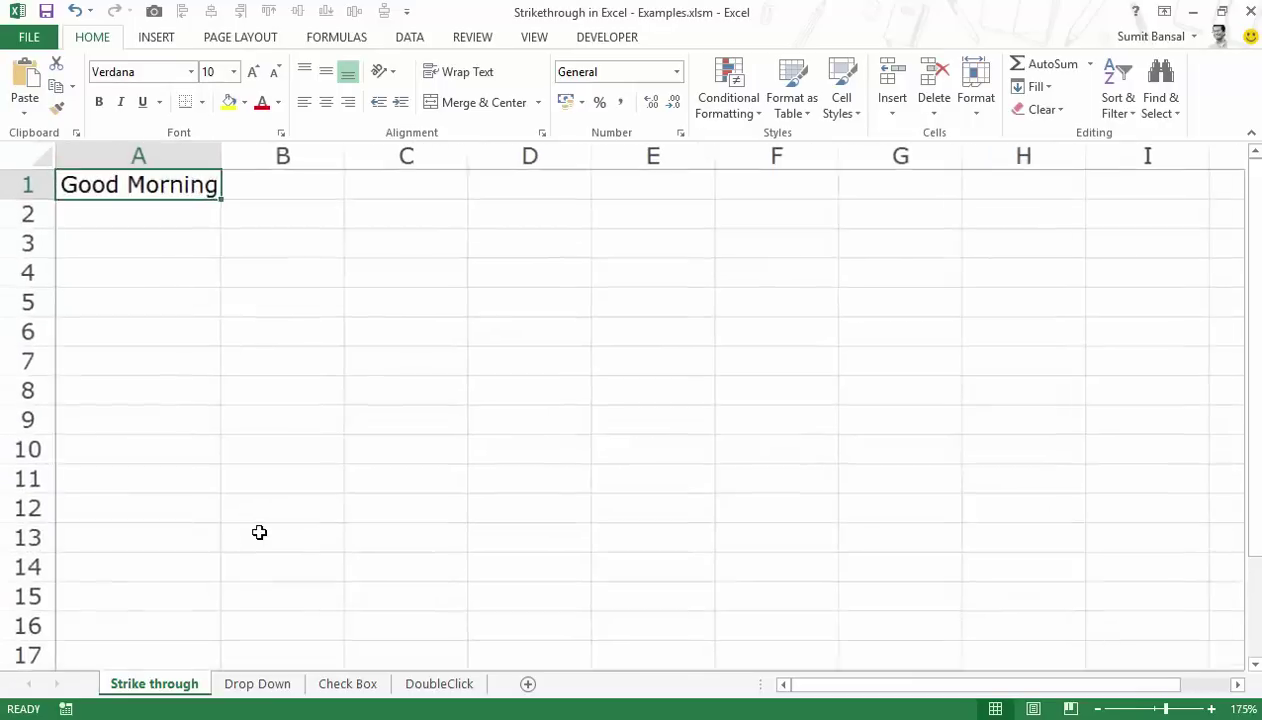
scroll(259, 532, "up", 5, "ctrl")
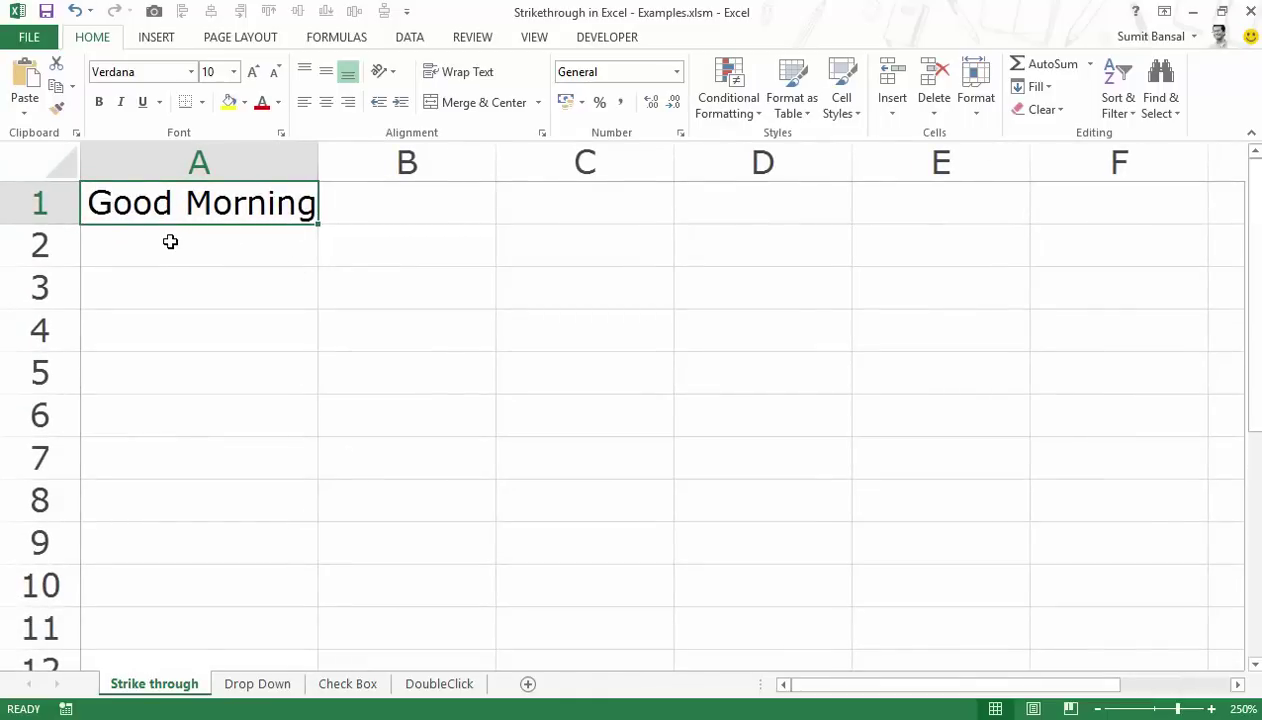
left_click(170, 241)
left_click(165, 207)
key("ctrl+5")
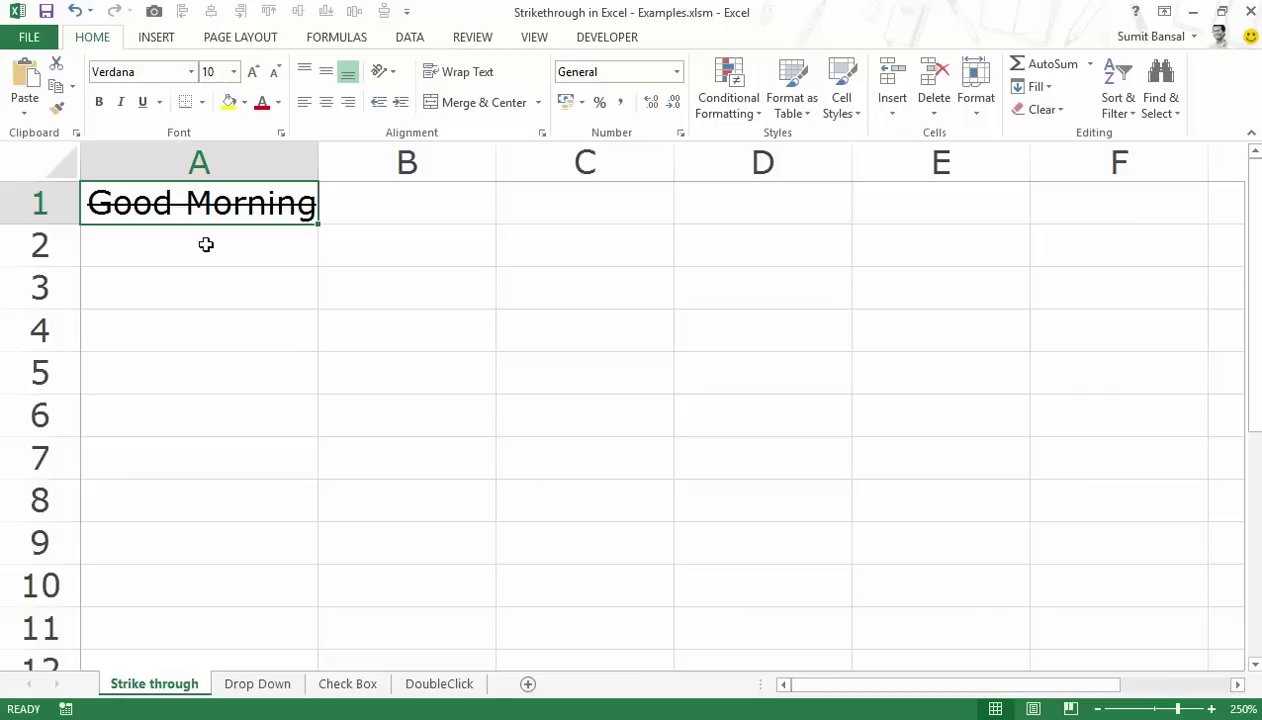
key("ctrl+5")
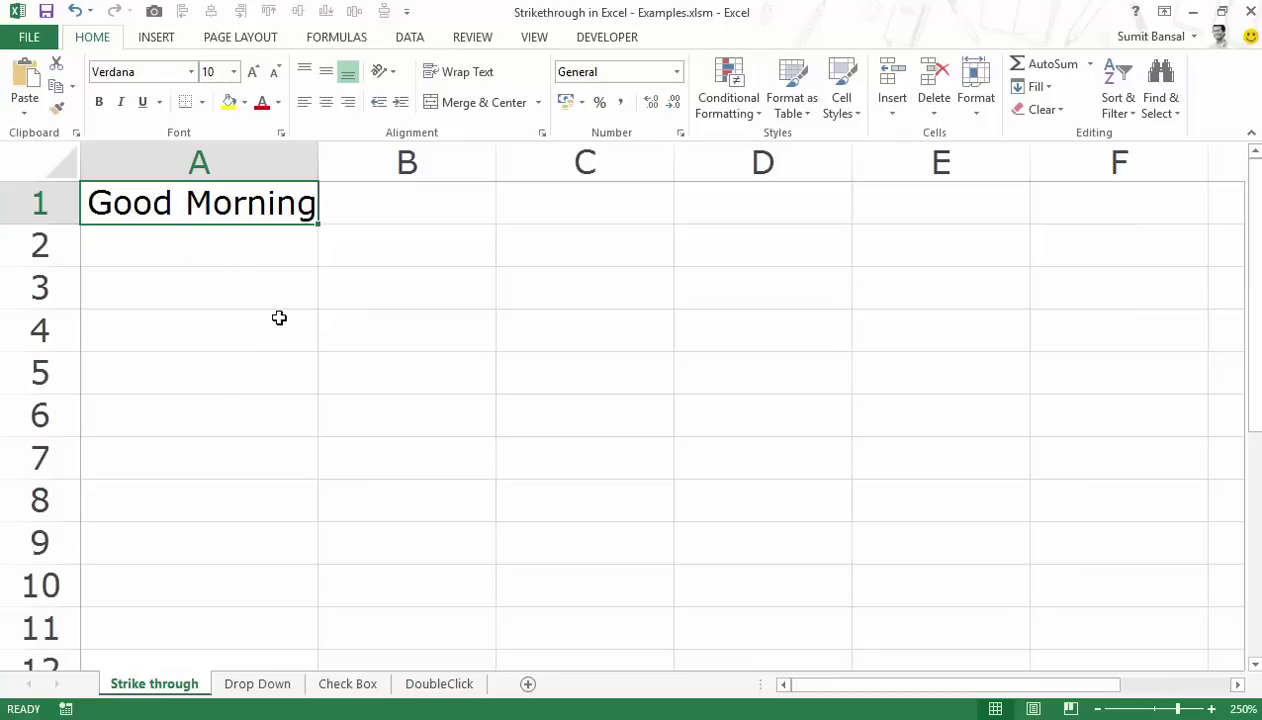
key("ctrl+5")
key("ctrl+5")
Step: Add Strikethrough from All Commands to the Quick Access Toolbar and confirm with OK
right_click(302, 18)
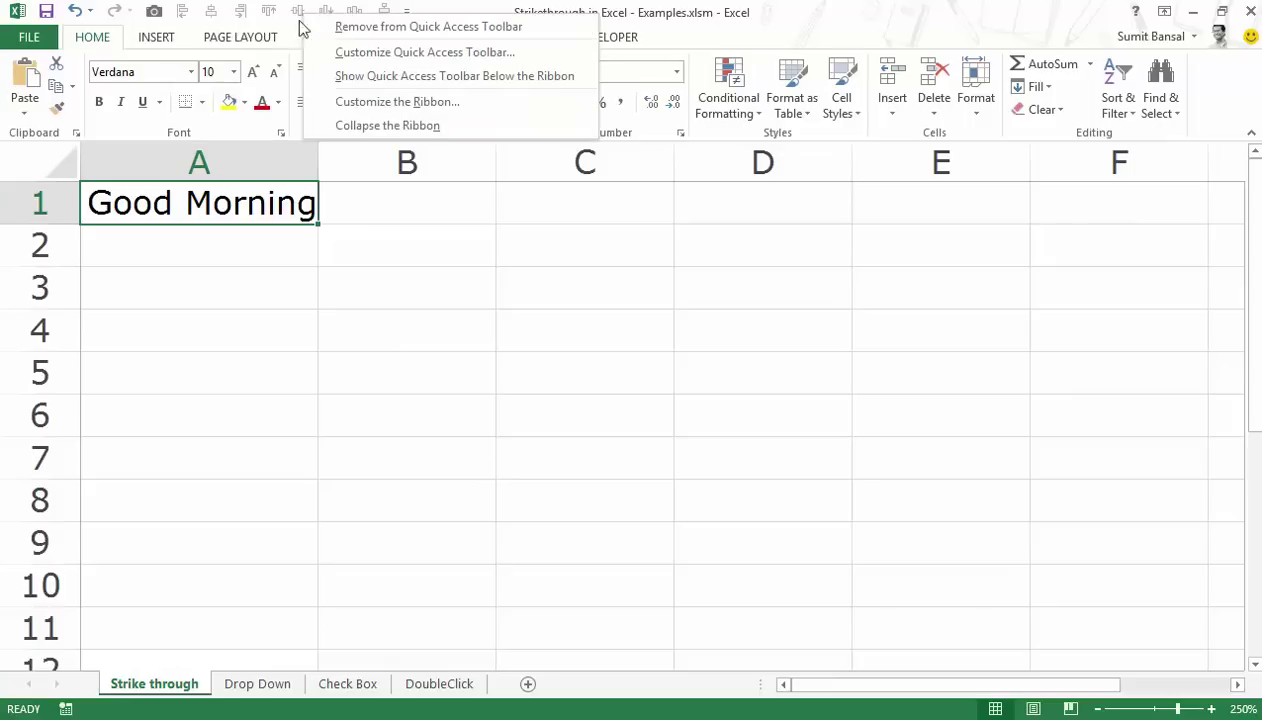
left_click(392, 55)
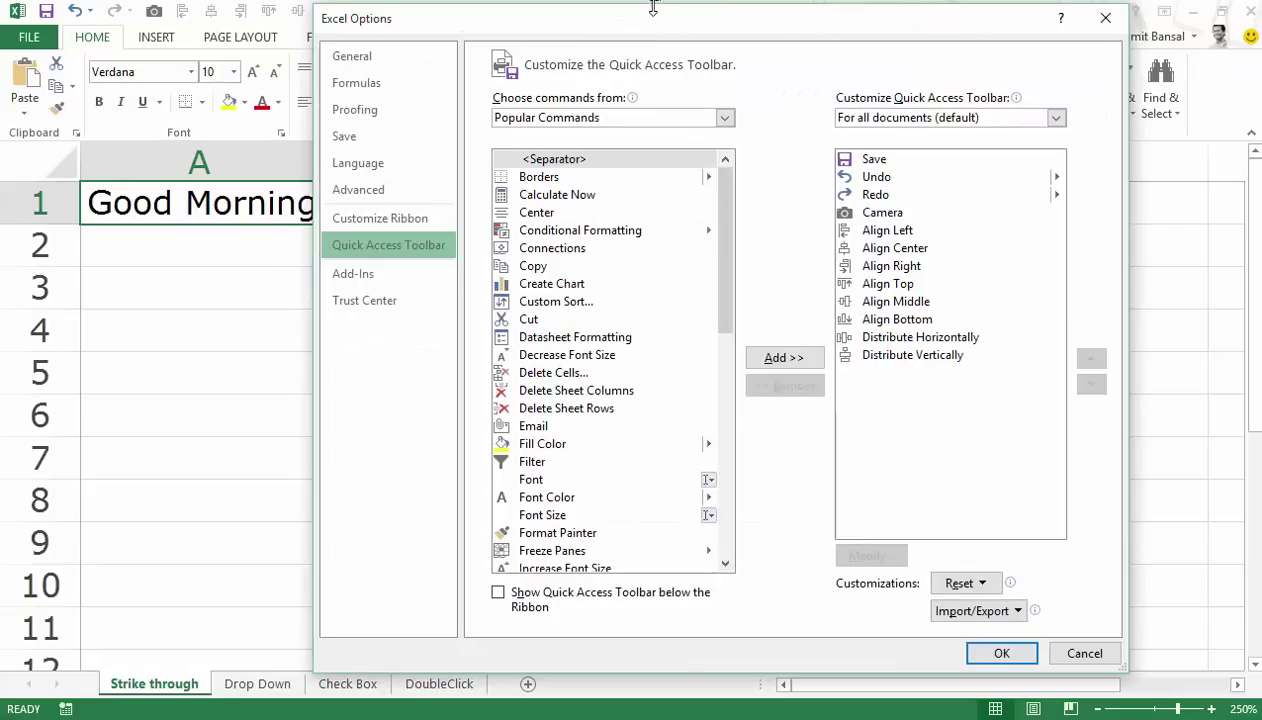
left_click_drag(652, 8, 652, 36)
left_click(700, 146)
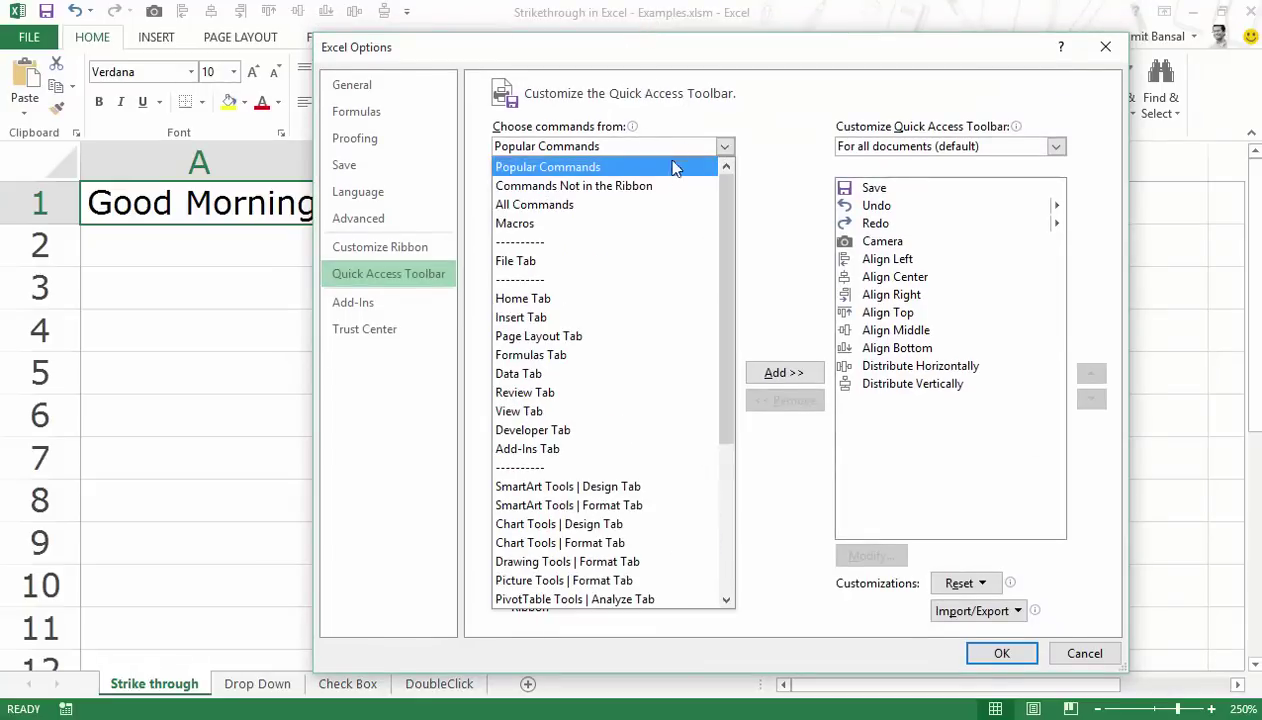
left_click(589, 204)
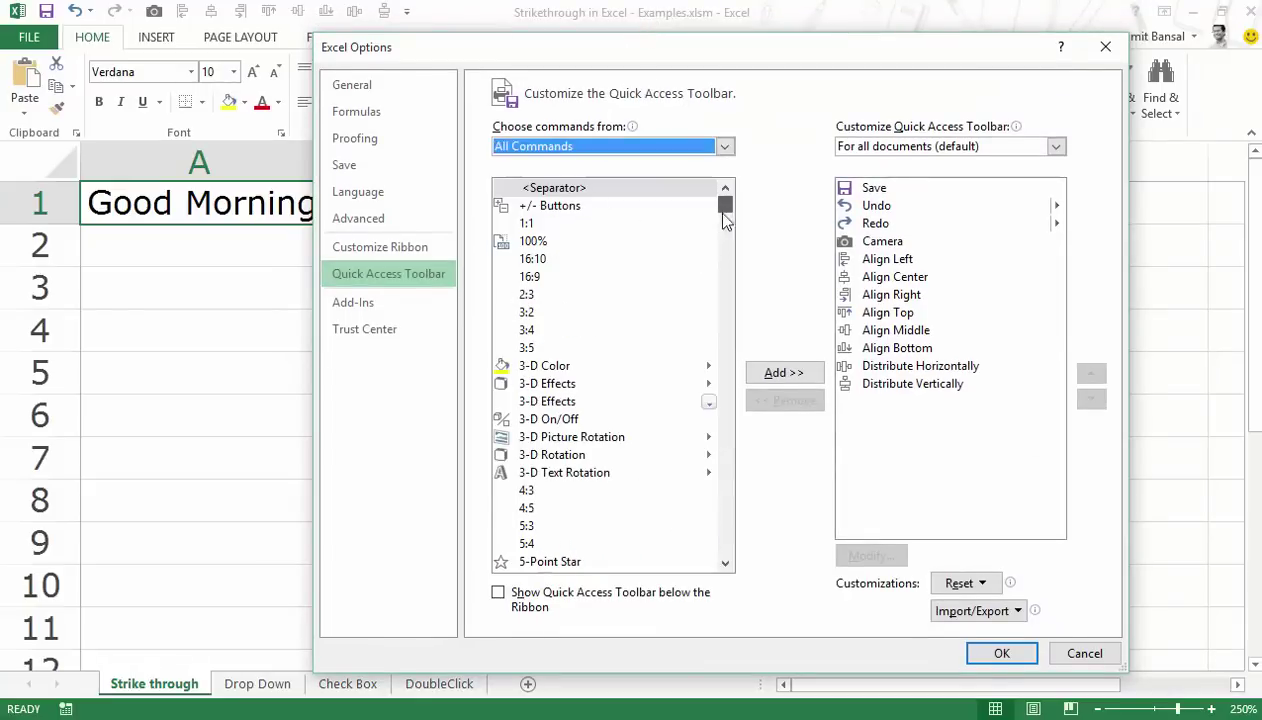
left_click_drag(722, 212, 752, 507)
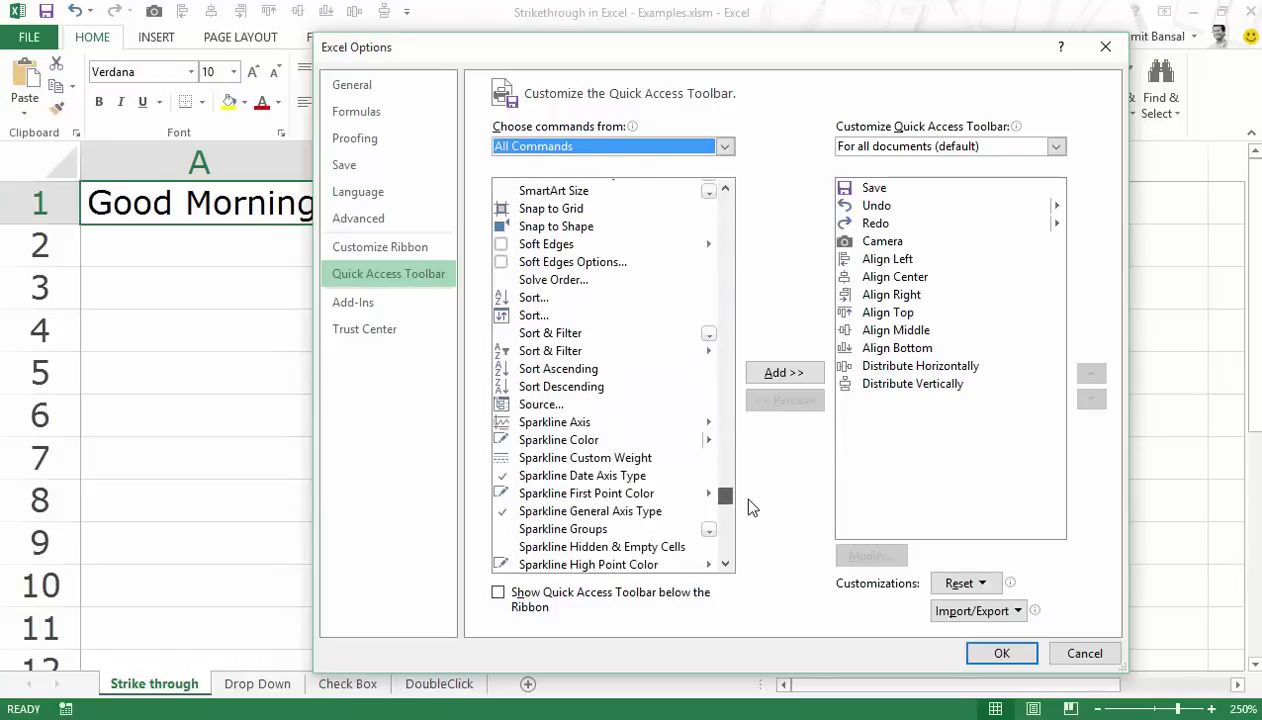
scroll(632, 408, "down", 4)
scroll(630, 408, "down", 5)
scroll(630, 408, "down", 1)
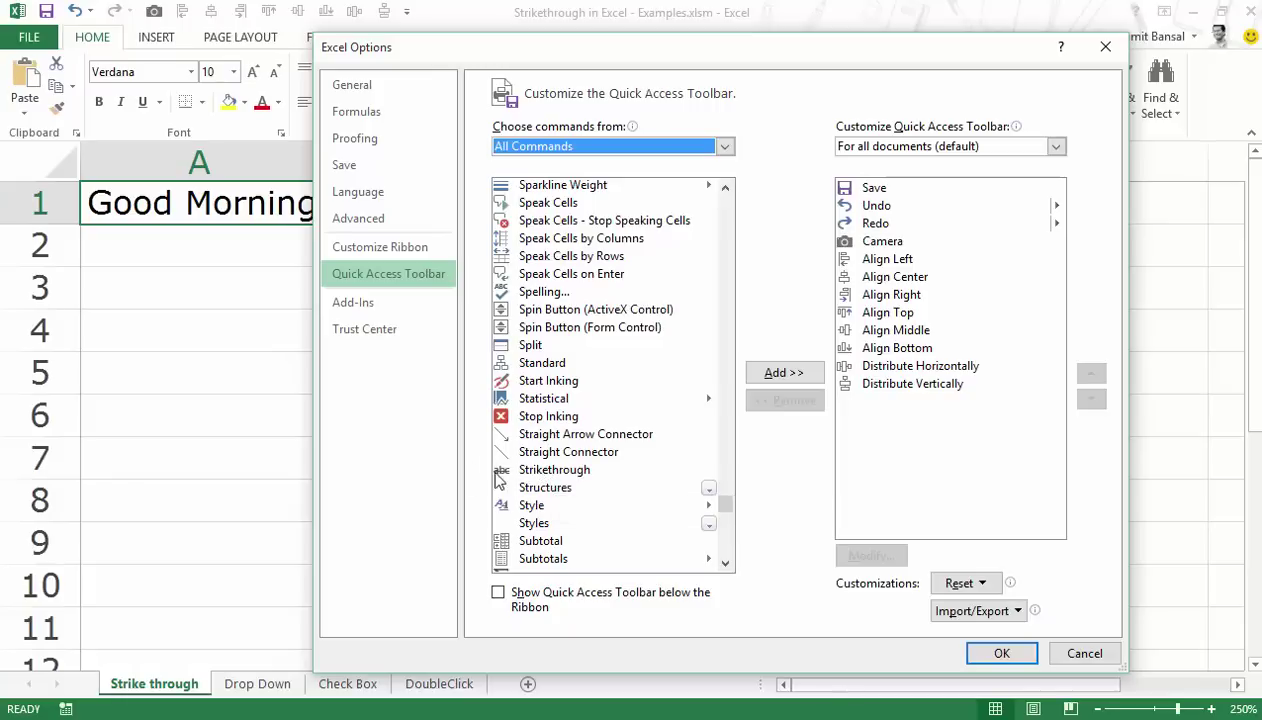
left_click(540, 470)
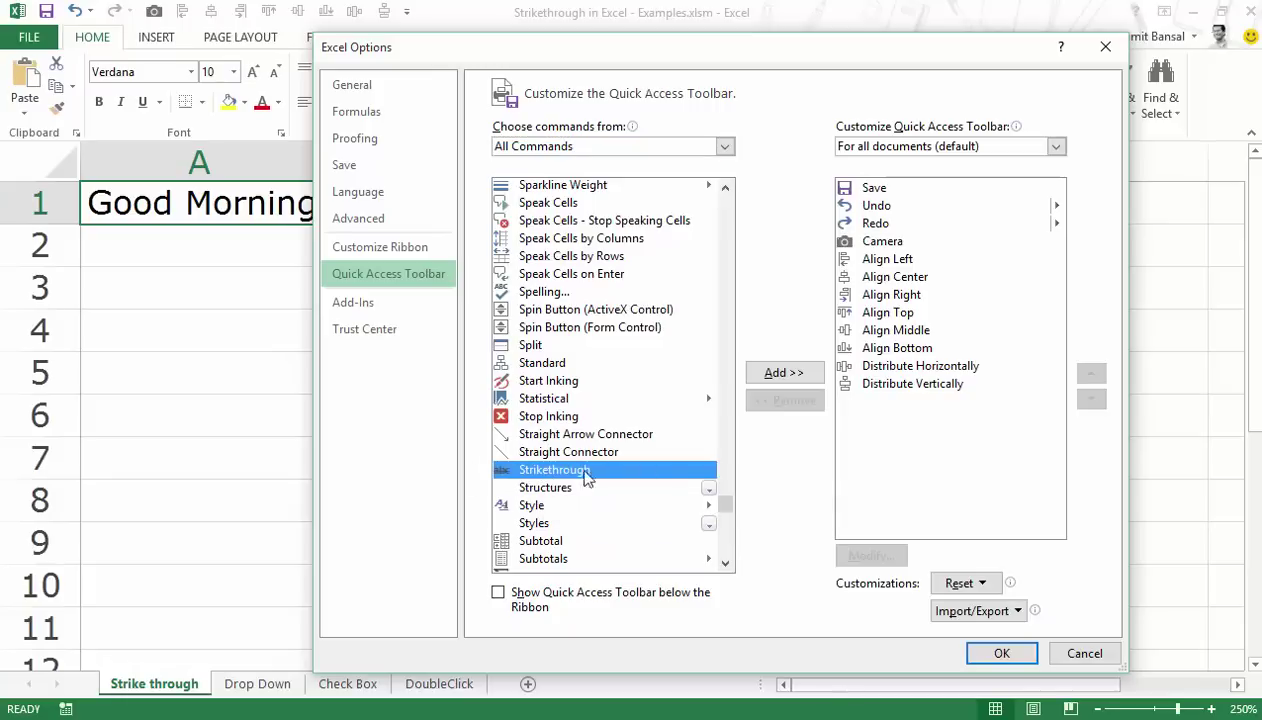
left_click(782, 374)
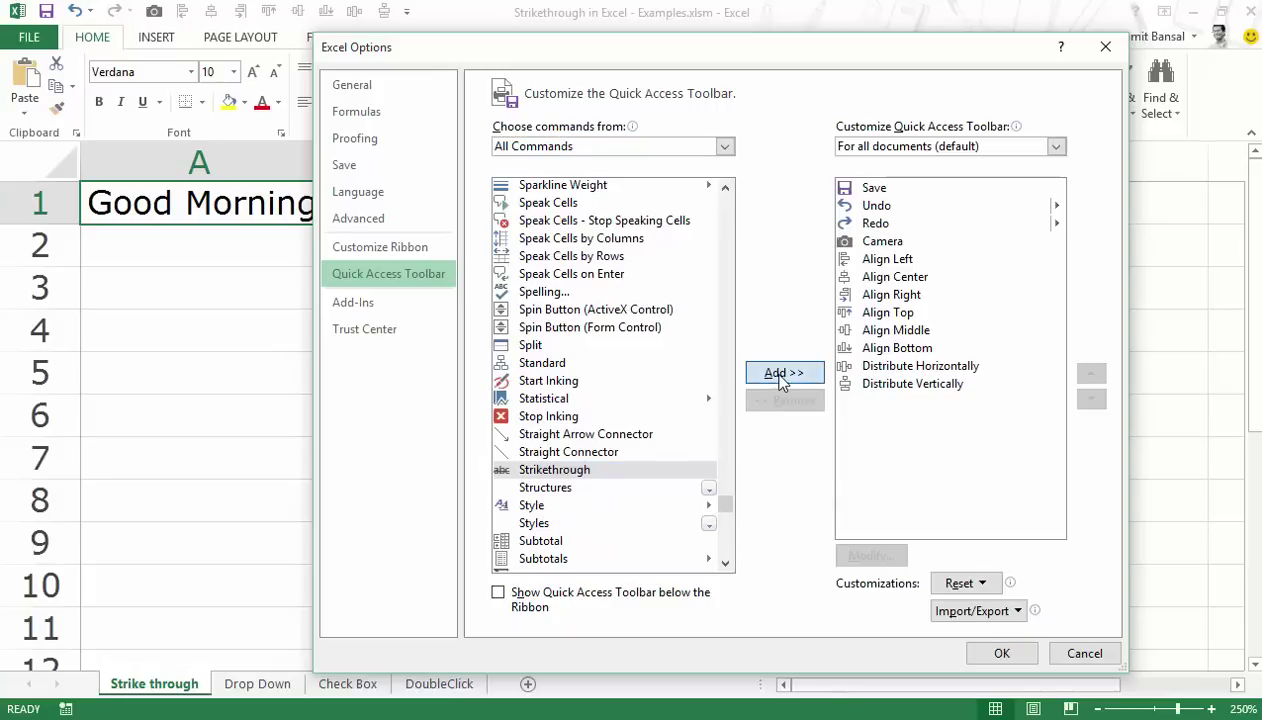
left_click(998, 655)
left_click(538, 386)
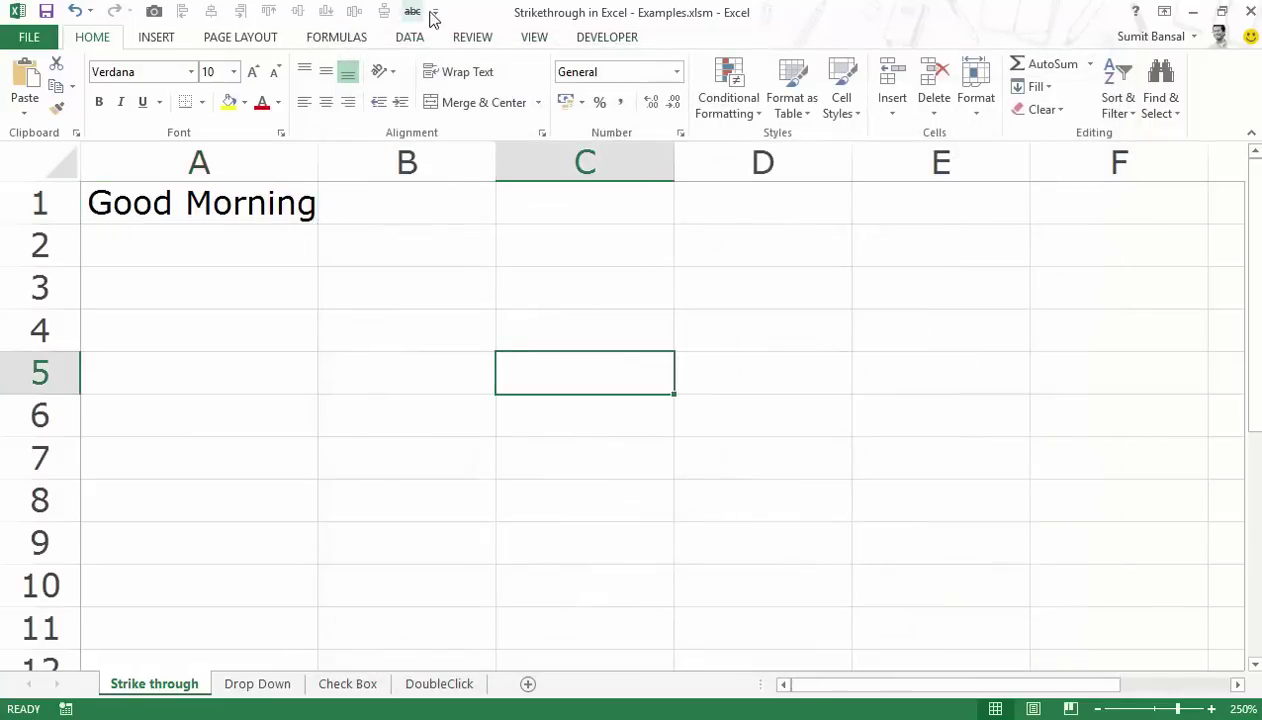
left_click(230, 205)
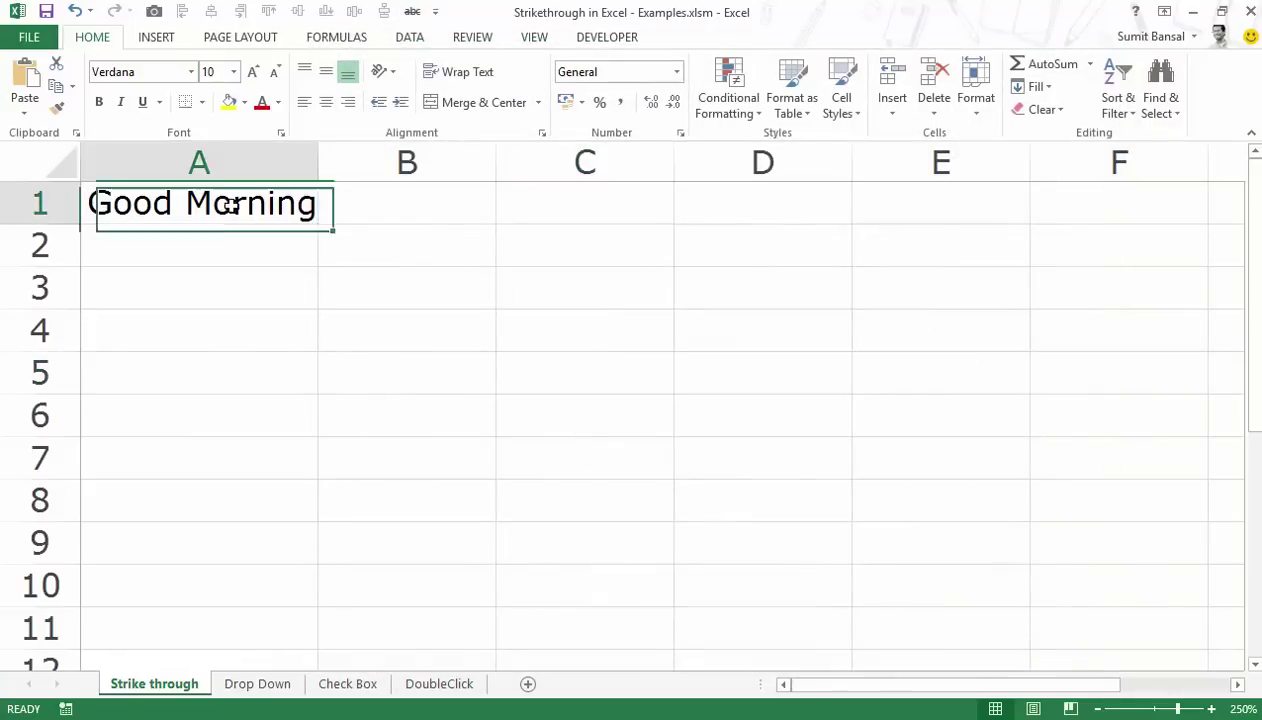
left_click(412, 12)
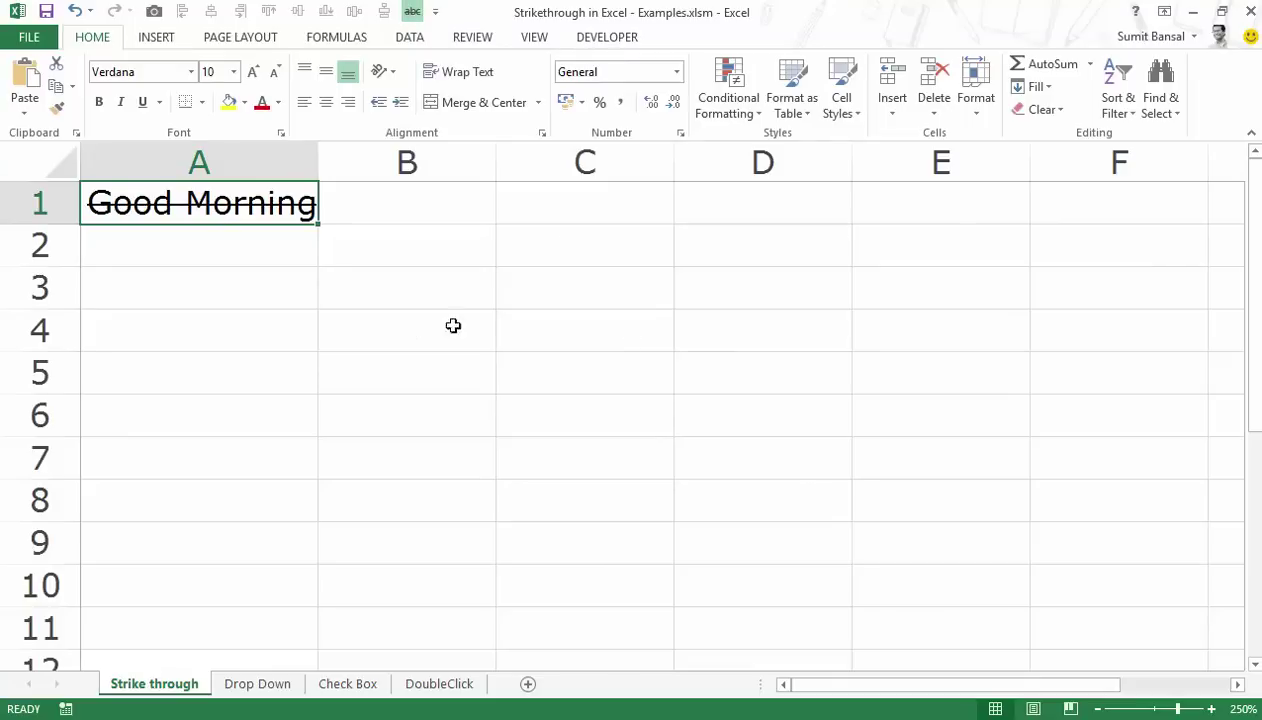
key("ctrl+5")
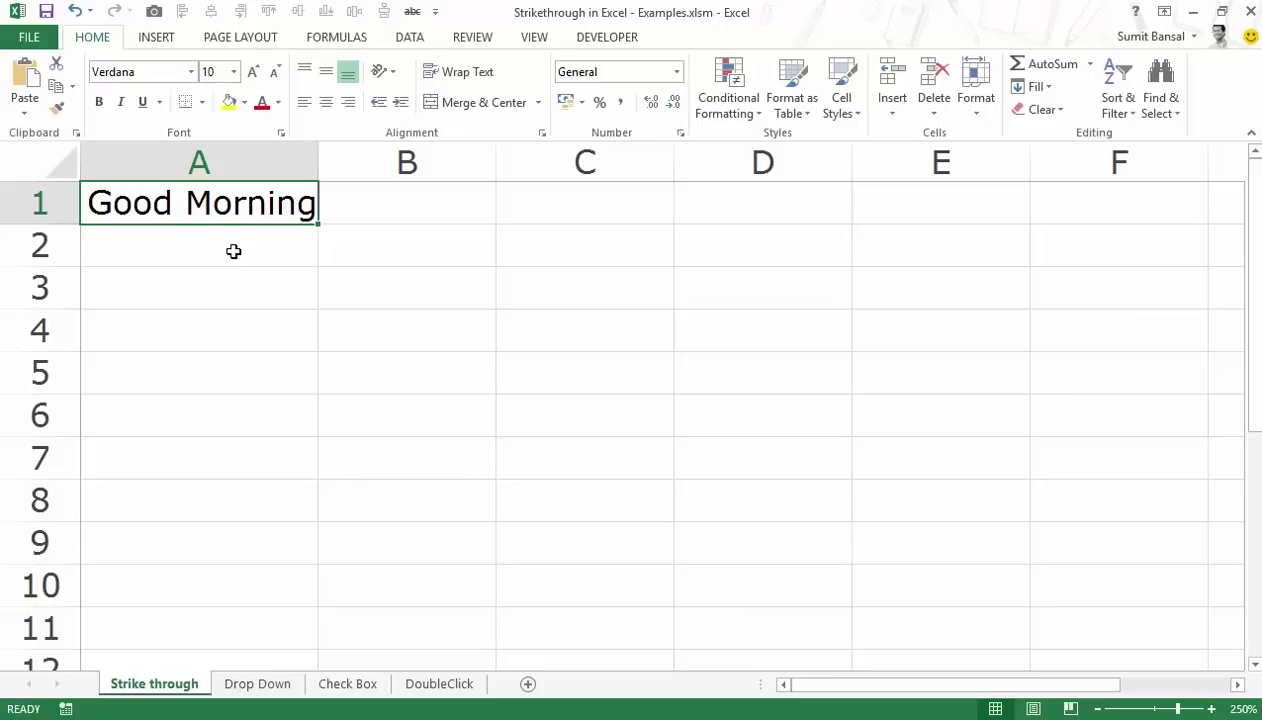
Step: Check Strikethrough on the Format Cells Font tab so 'Good Morning' in A1 is struck through
right_click(170, 208)
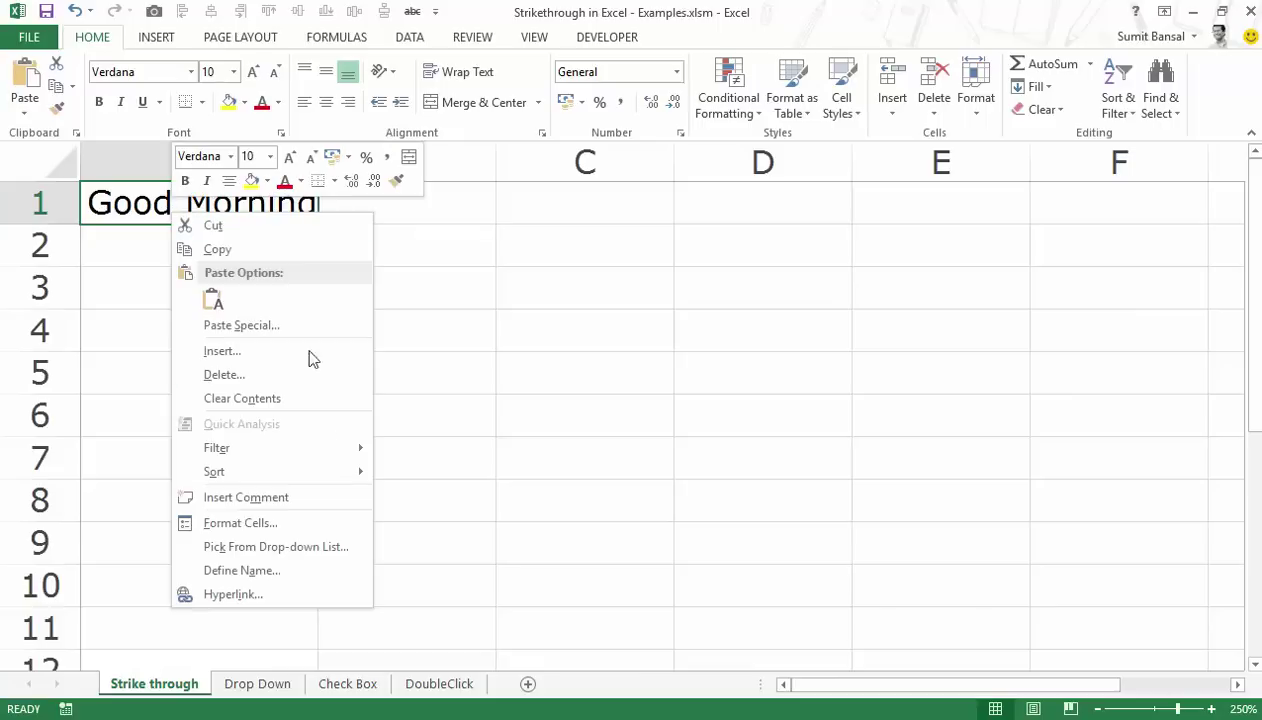
left_click(252, 531)
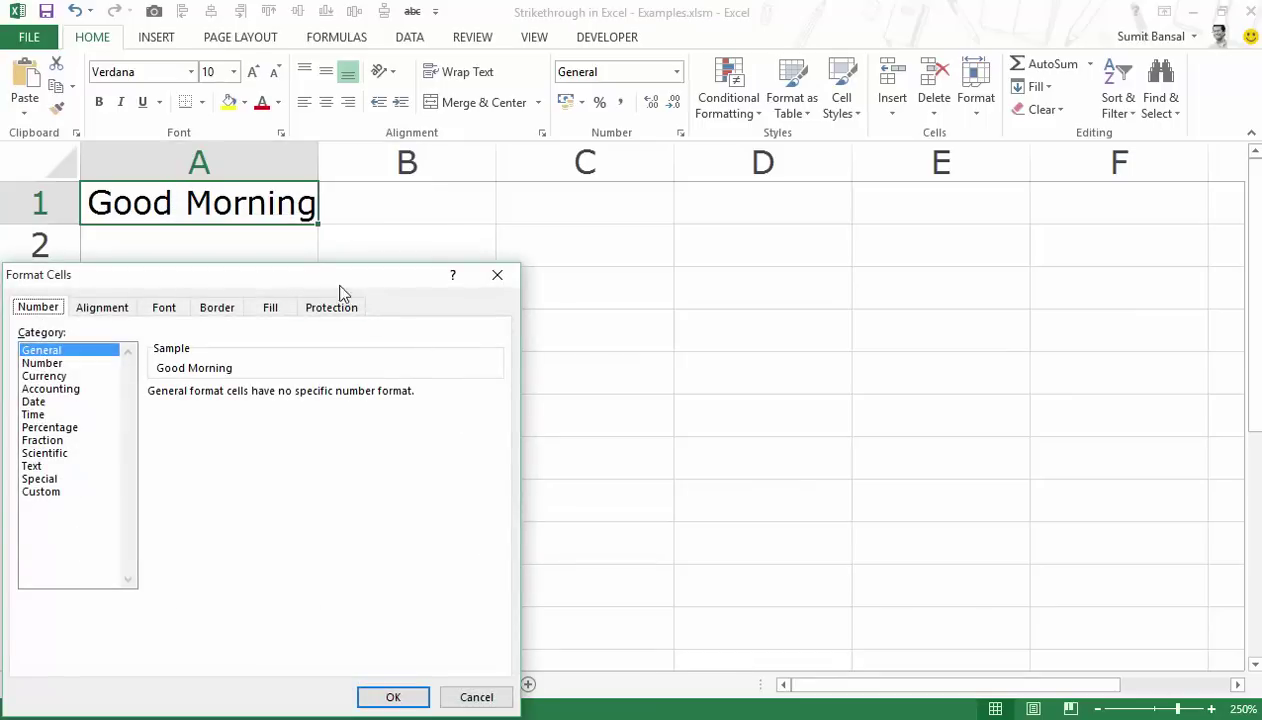
mouse_move(340, 292)
left_mouse_down()
mouse_move(577, 234)
mouse_move(699, 234)
left_mouse_up()
left_click(770, 212)
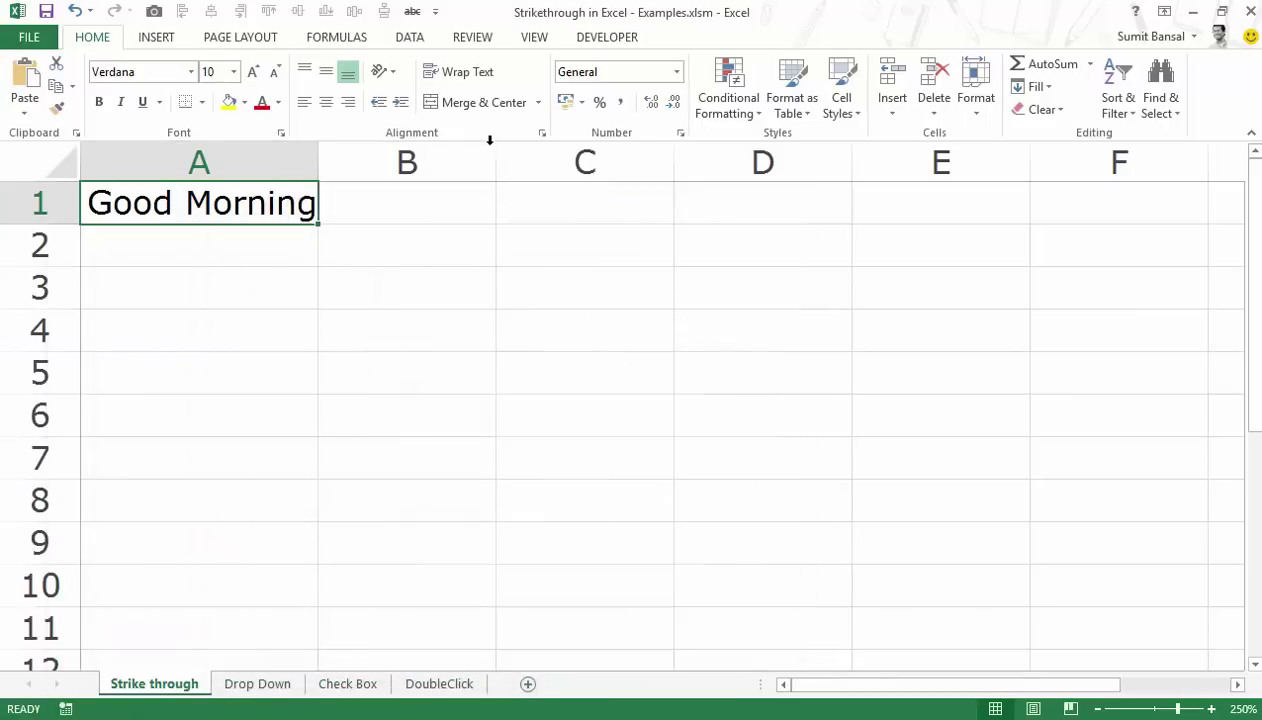
left_click(545, 134)
left_click(942, 92)
key("ctrl+1")
left_click_drag(604, 98, 560, 168)
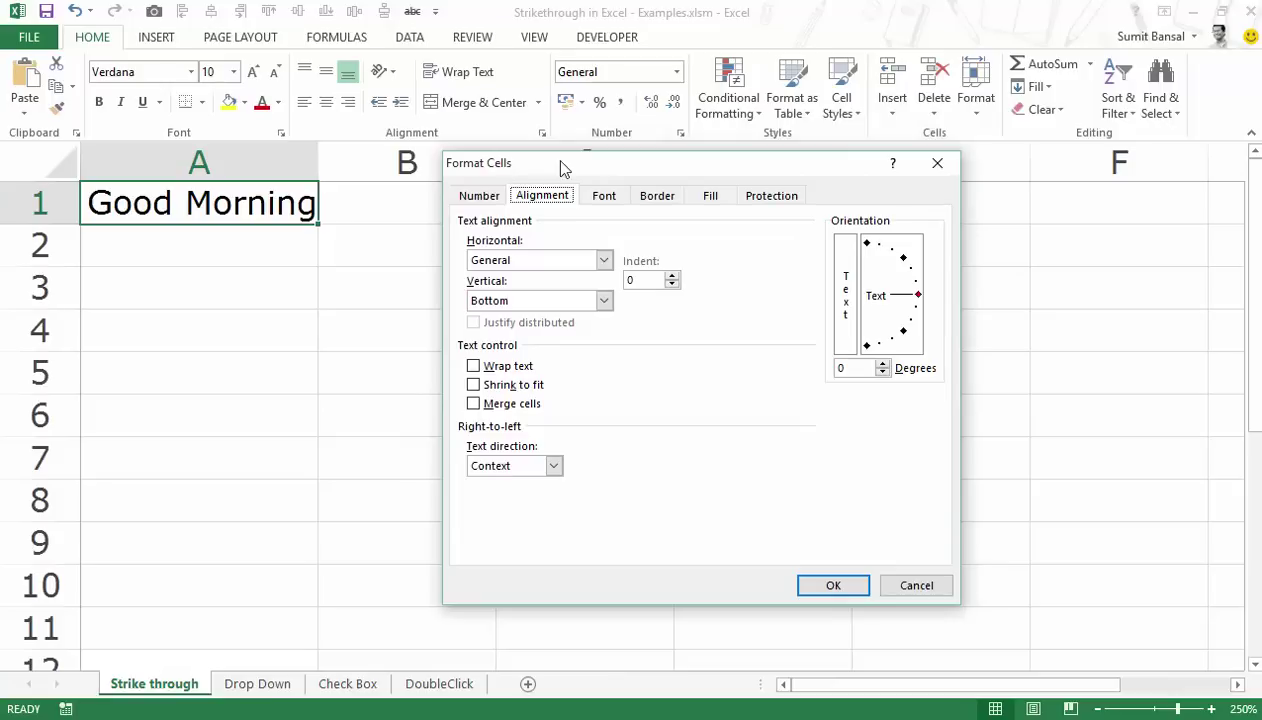
left_click(604, 195)
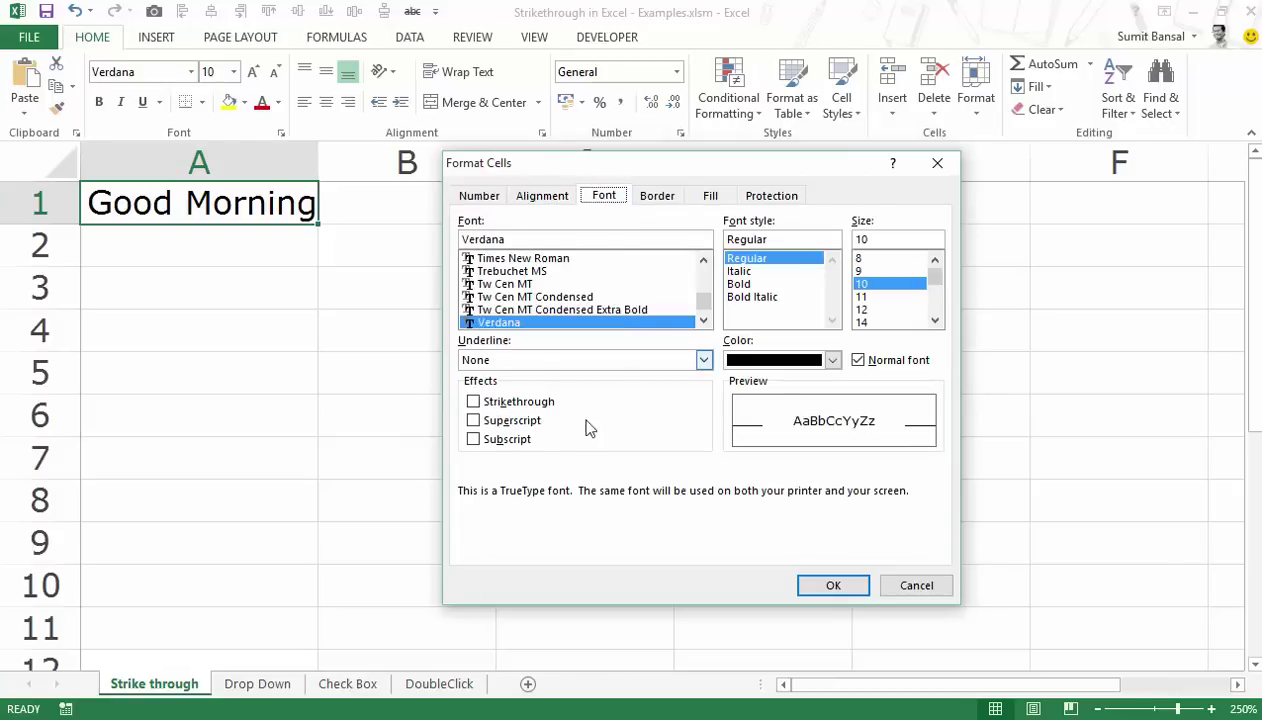
left_click(520, 402)
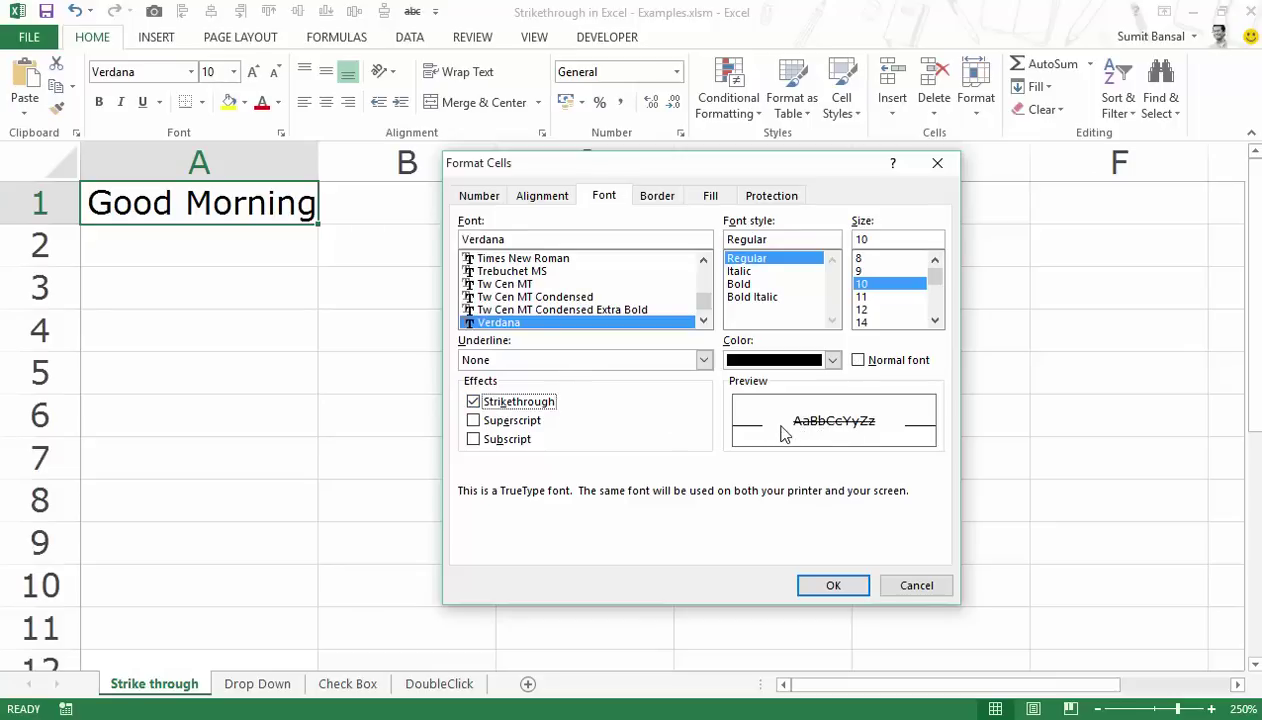
left_click(834, 586)
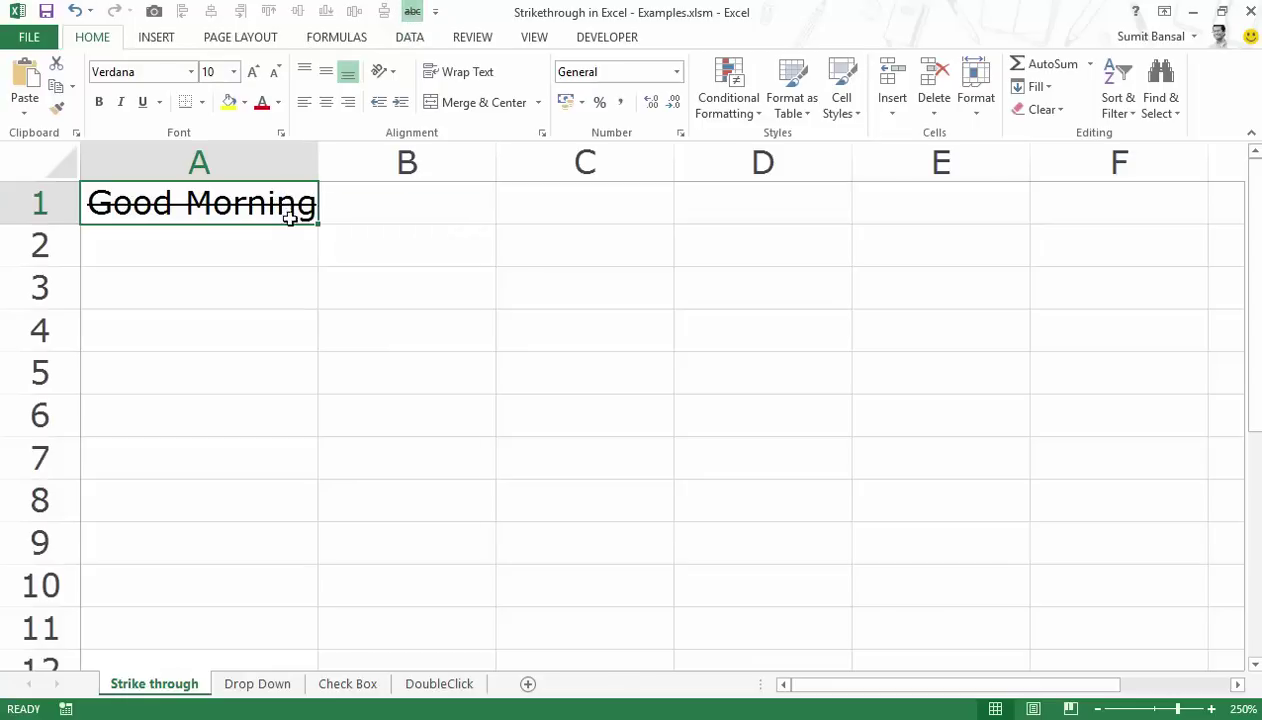
Step: Browse the Number, Alignment, Font and Border tabs of Format Cells, then cancel without changes
key("ctrl+1")
left_click_drag(530, 174, 545, 209)
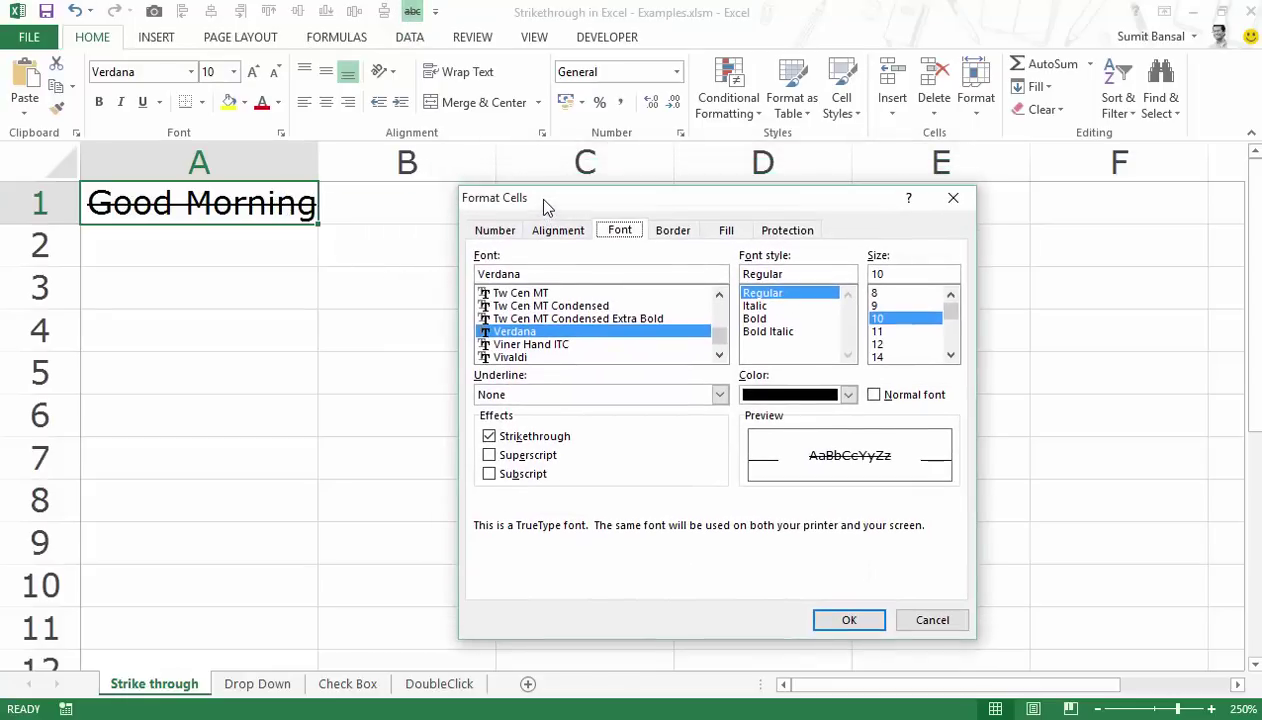
left_click(495, 231)
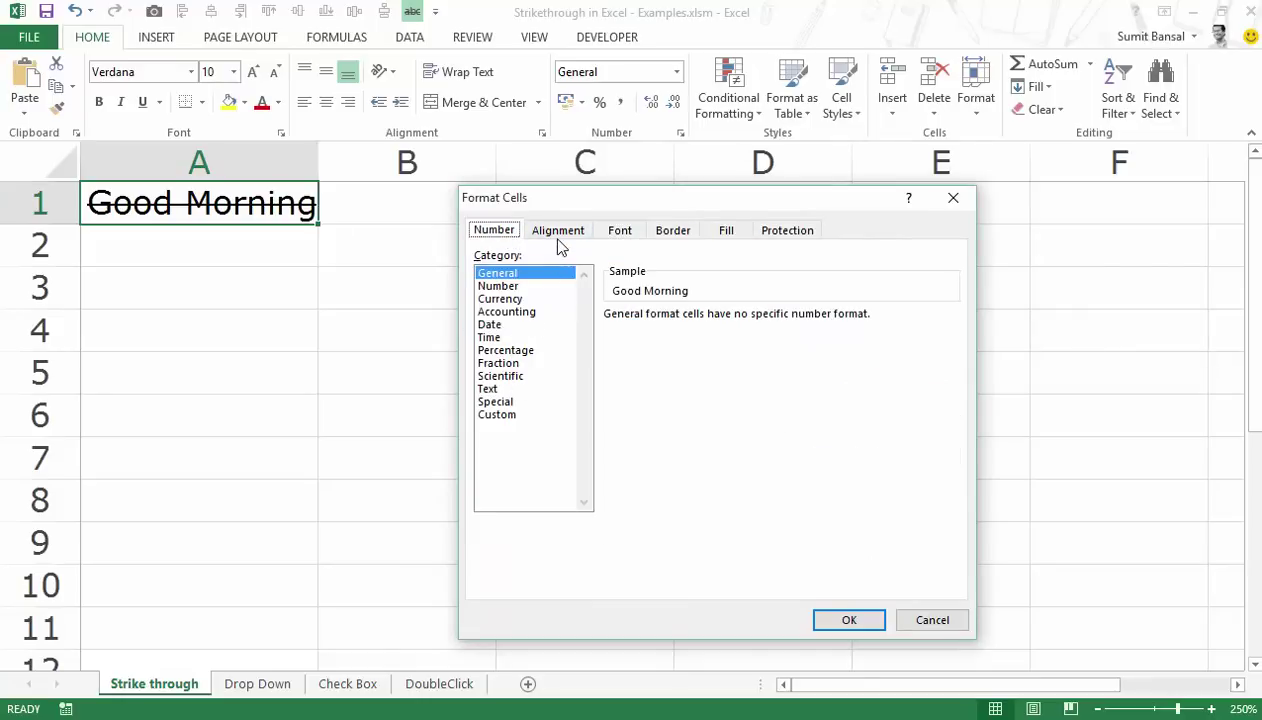
left_click(559, 240)
left_click(619, 240)
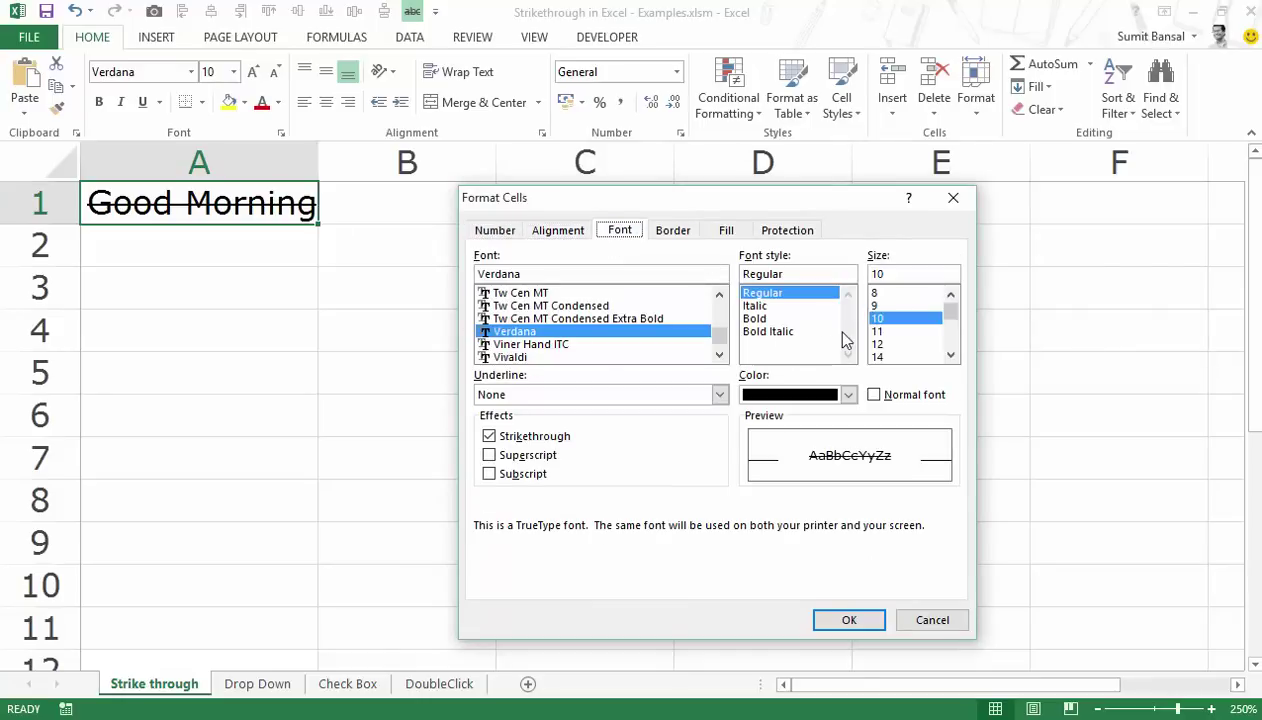
left_click(673, 231)
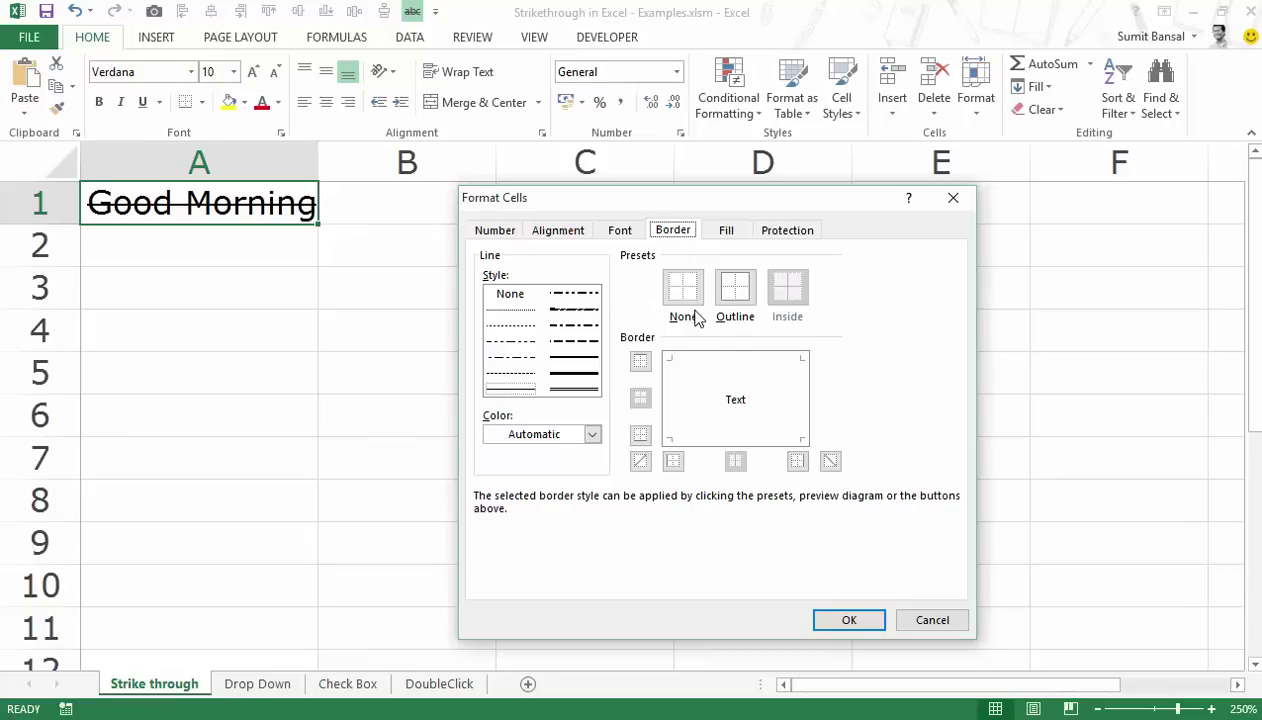
left_click(925, 620)
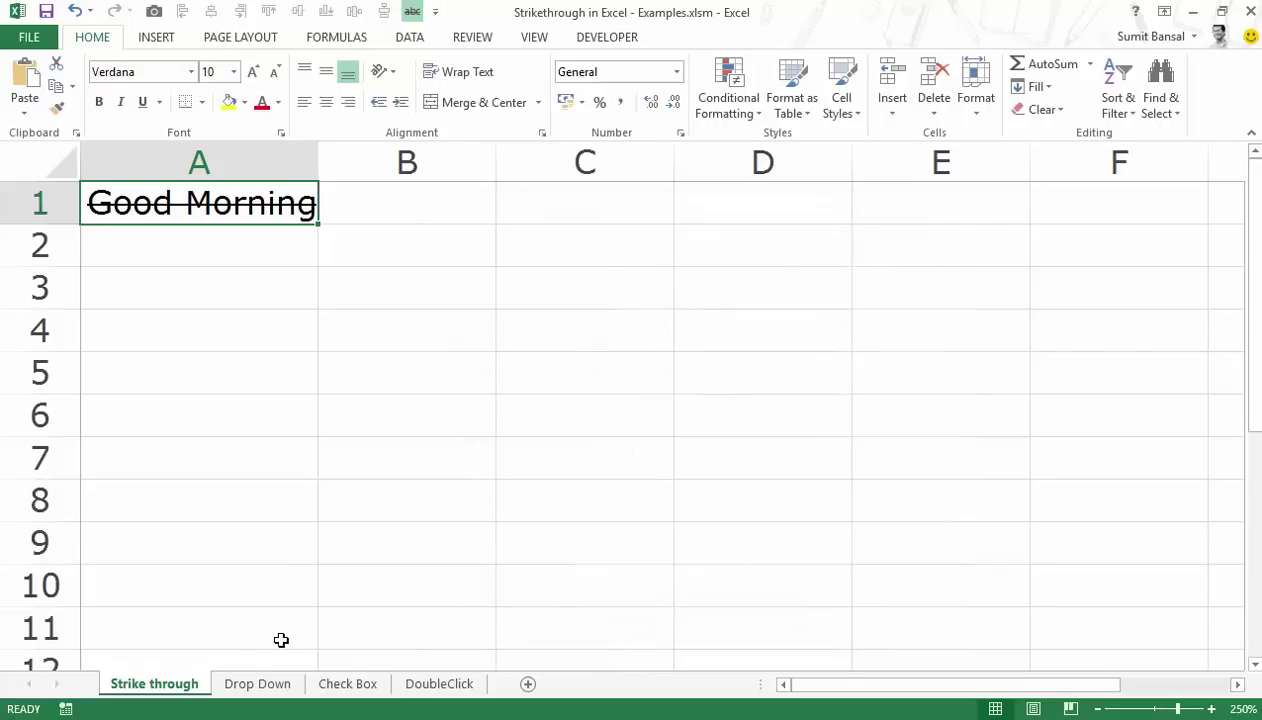
Step: On the Drop Down sheet, set Pay Bills' status in B2 to Completed
left_click(268, 690)
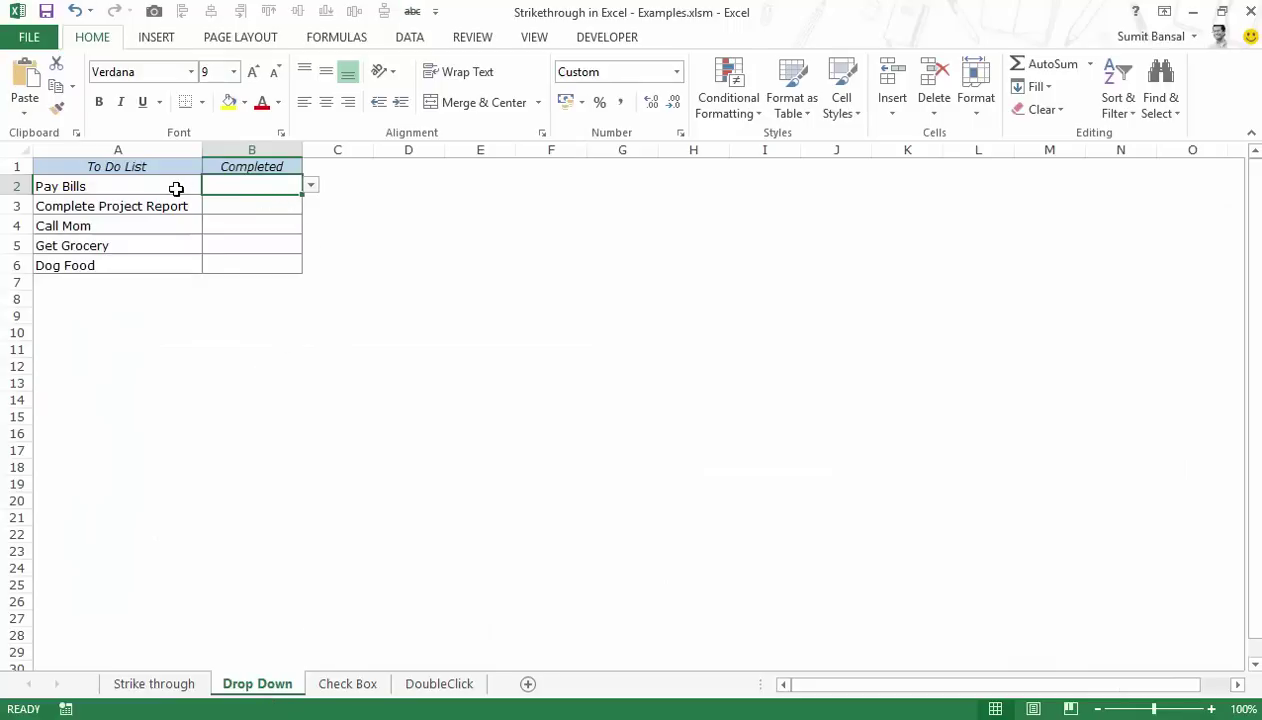
left_click_drag(253, 163, 265, 262)
left_click(273, 190)
left_click(311, 185)
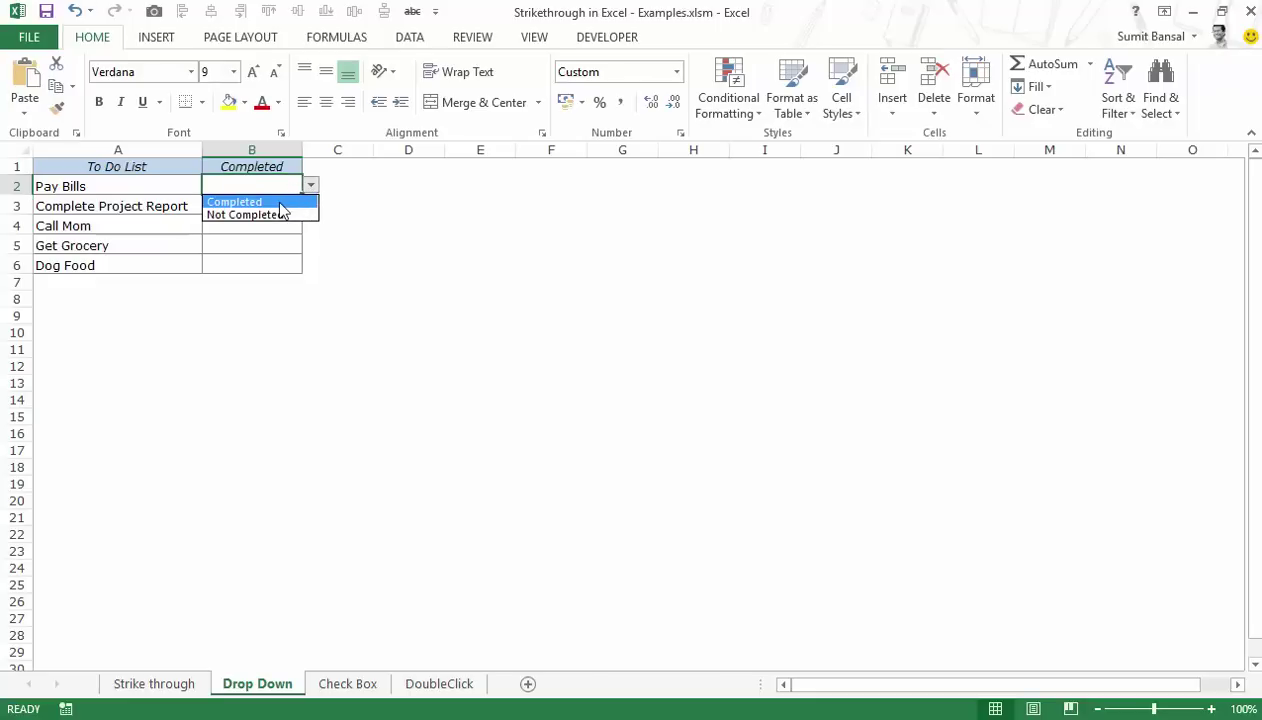
left_click(270, 203)
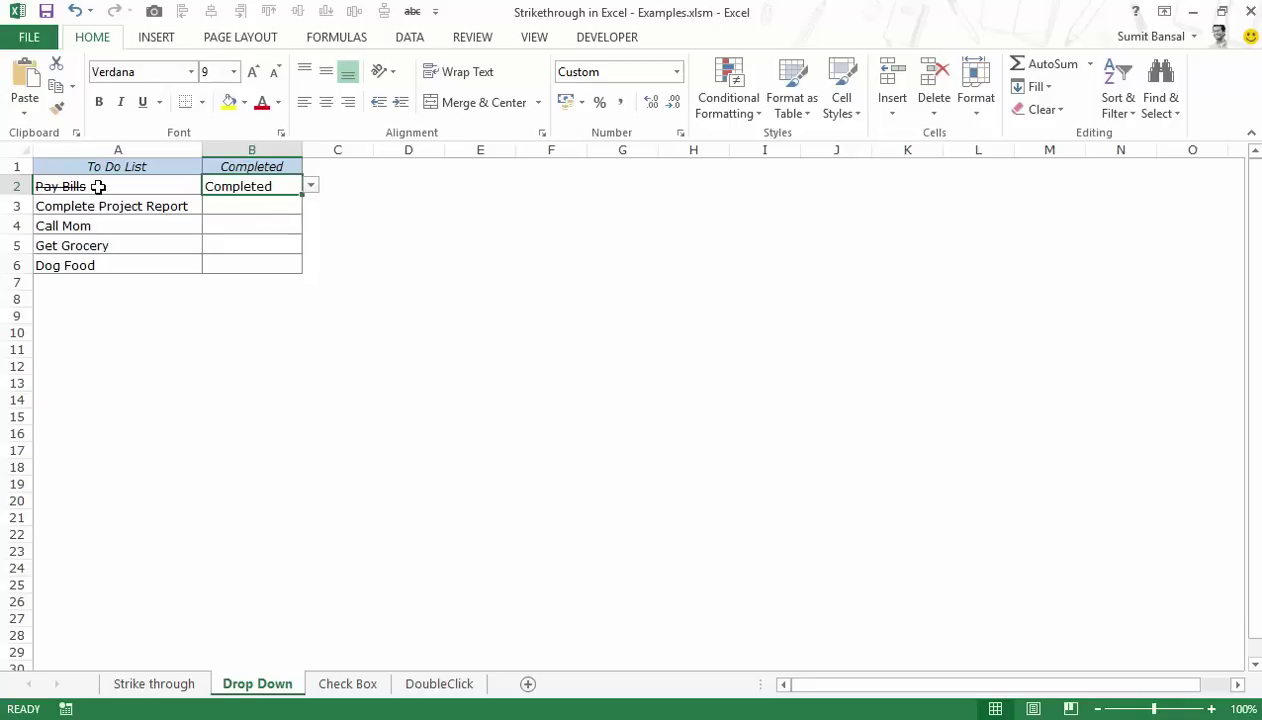
Step: Switch B2 to Not Completed and back to Completed to show the strikethrough toggling
left_click(311, 190)
left_click(300, 214)
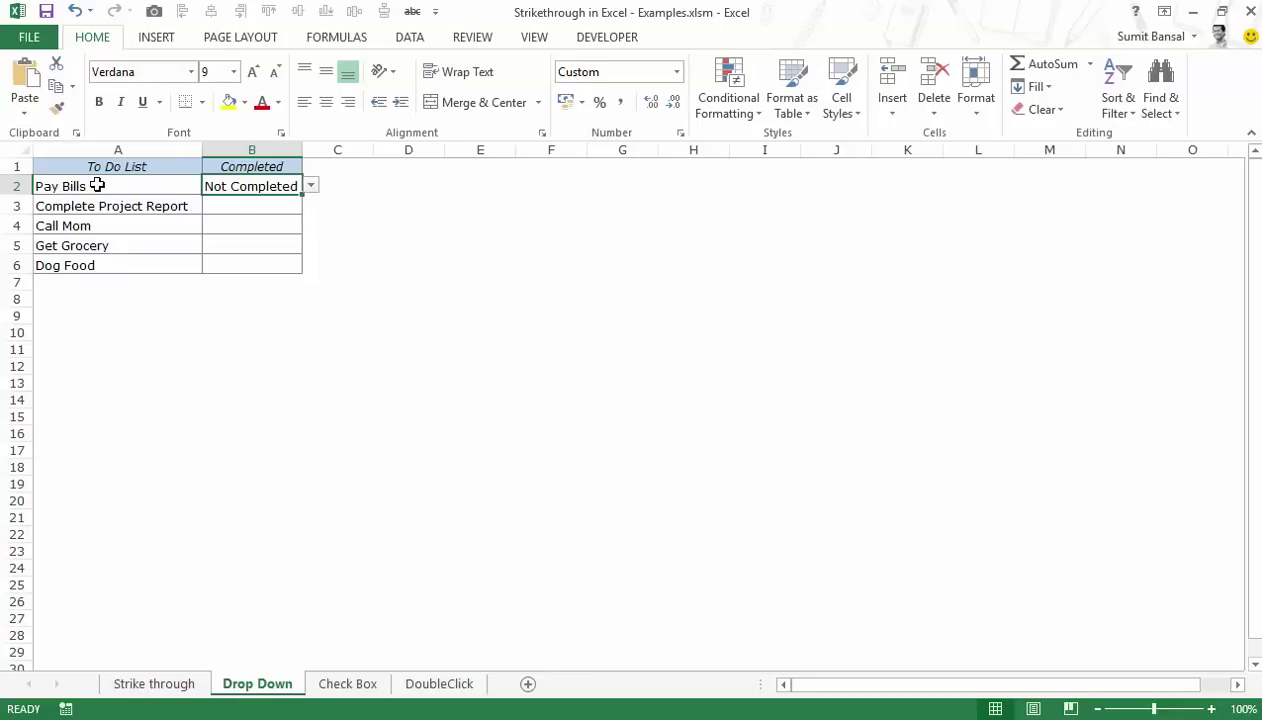
left_click(311, 188)
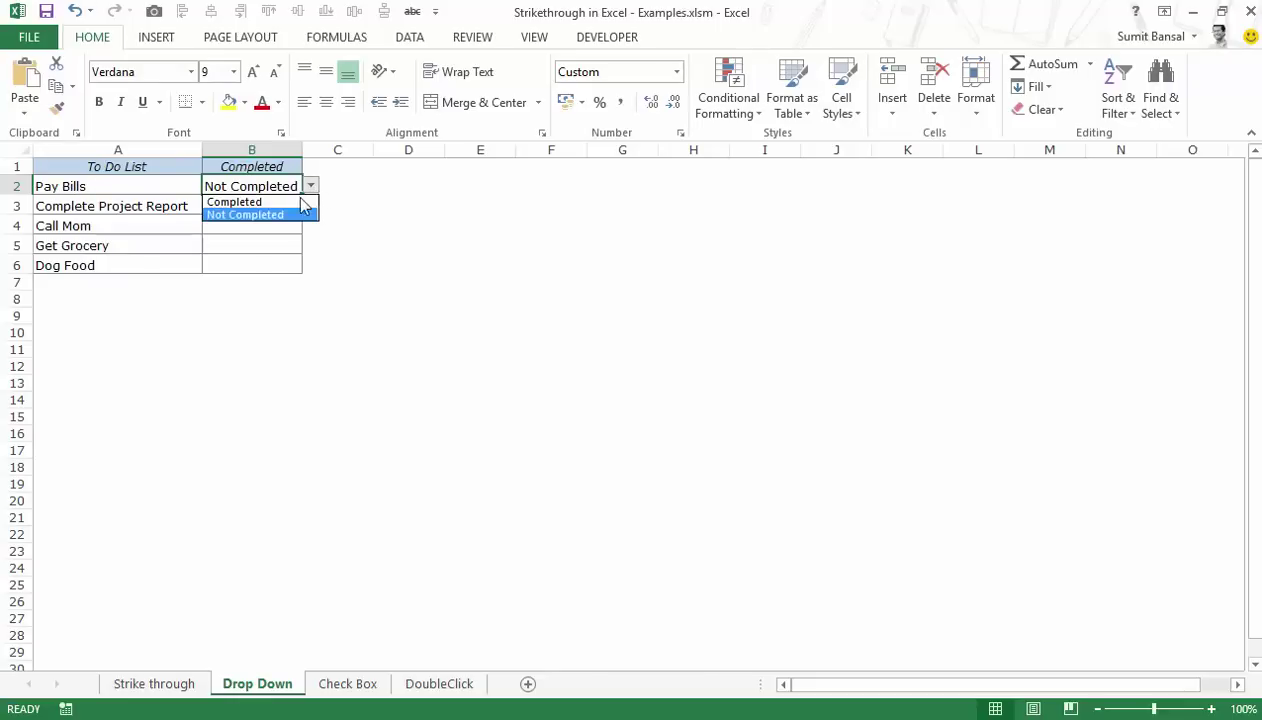
left_click(298, 201)
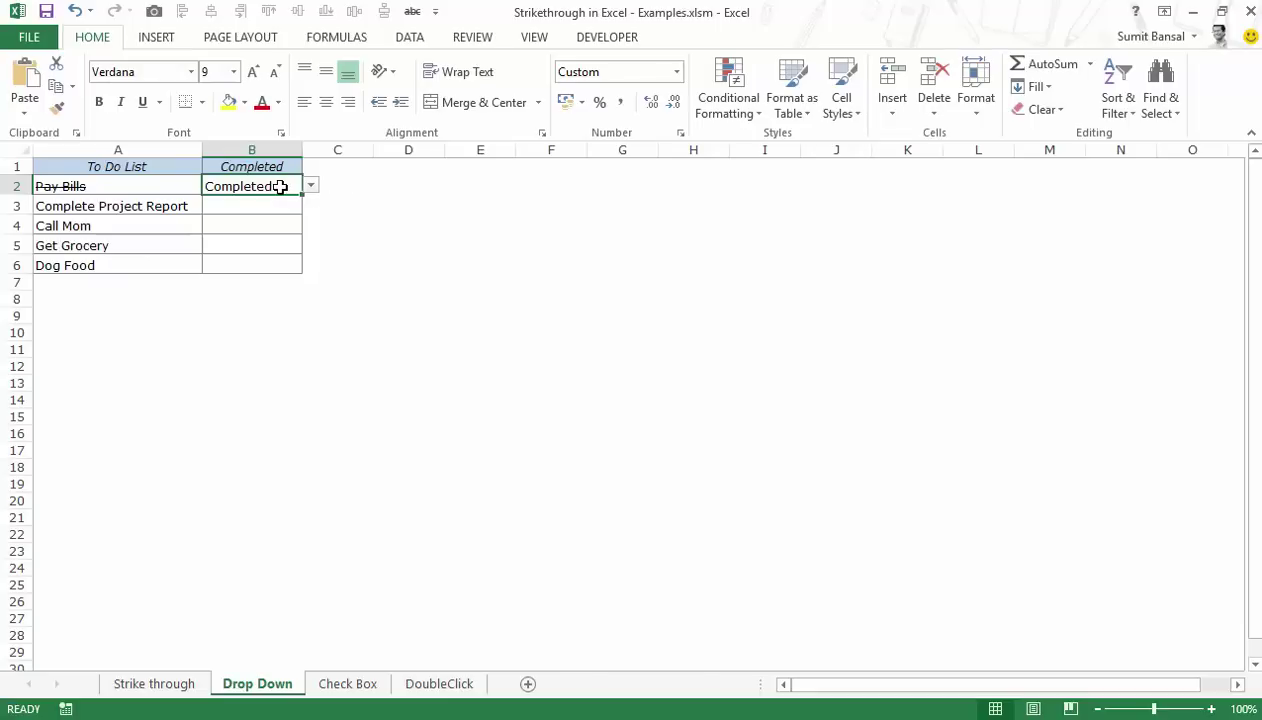
left_click(431, 204)
Step: Give D3 List validation with source 'Completed,Not Completed' and check its dropdown
left_click(400, 42)
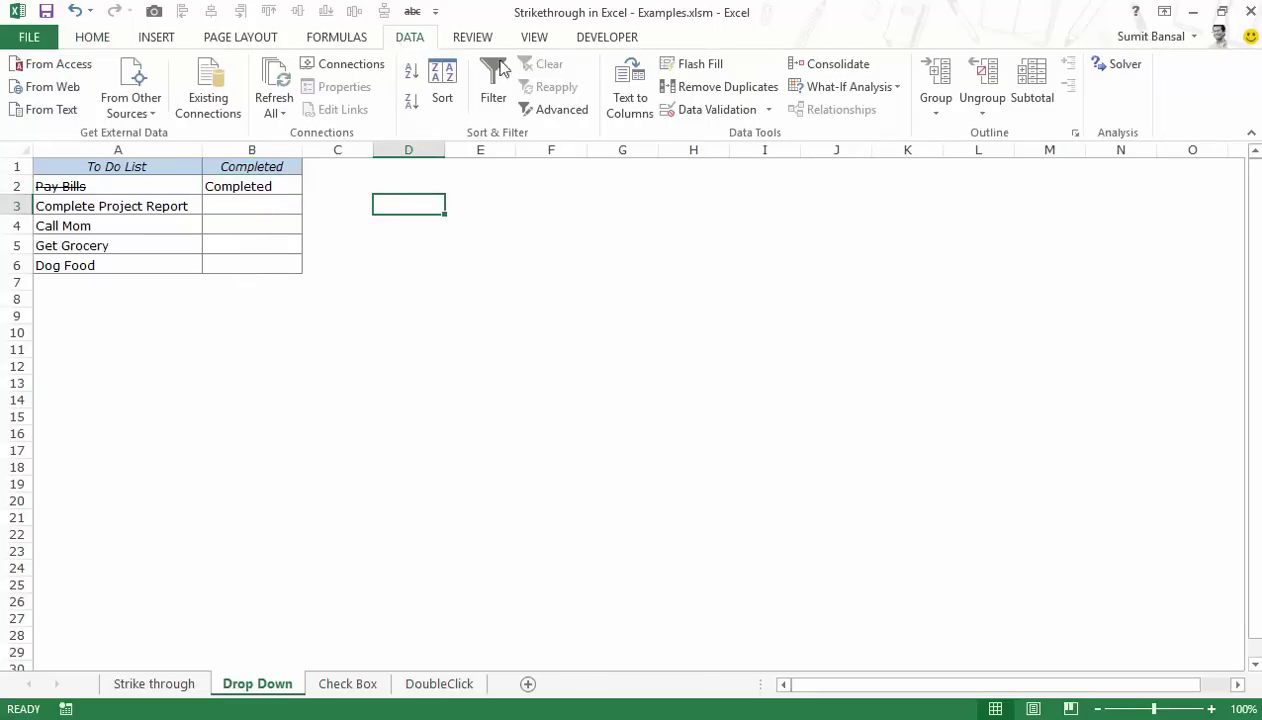
left_click(692, 119)
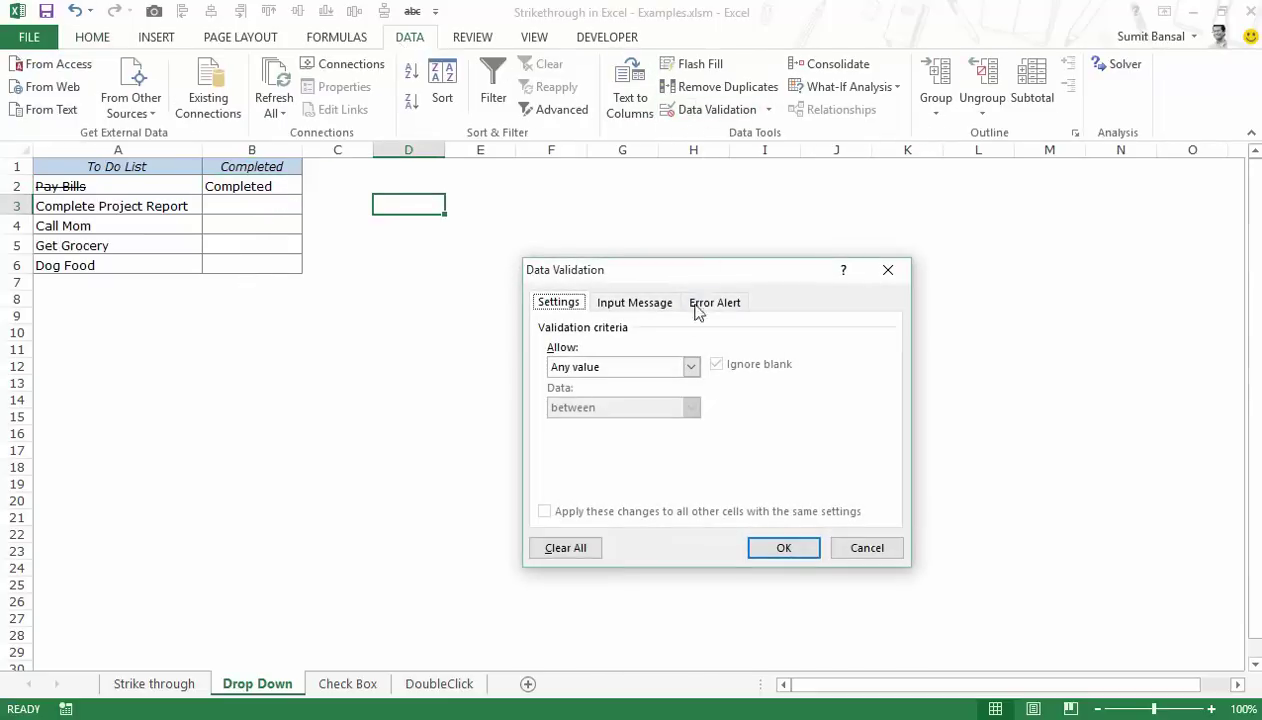
left_click(637, 368)
left_click(629, 423)
left_click(607, 446)
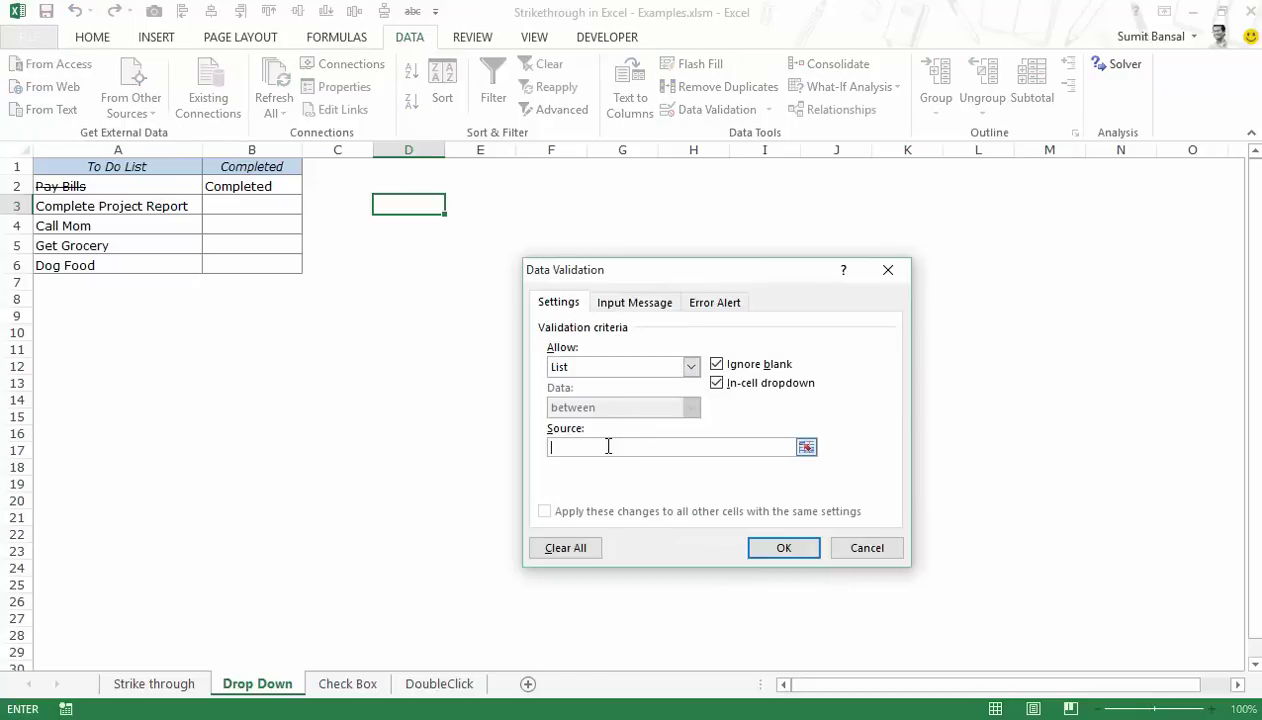
type("Co")
type("Completed")
key("Return")
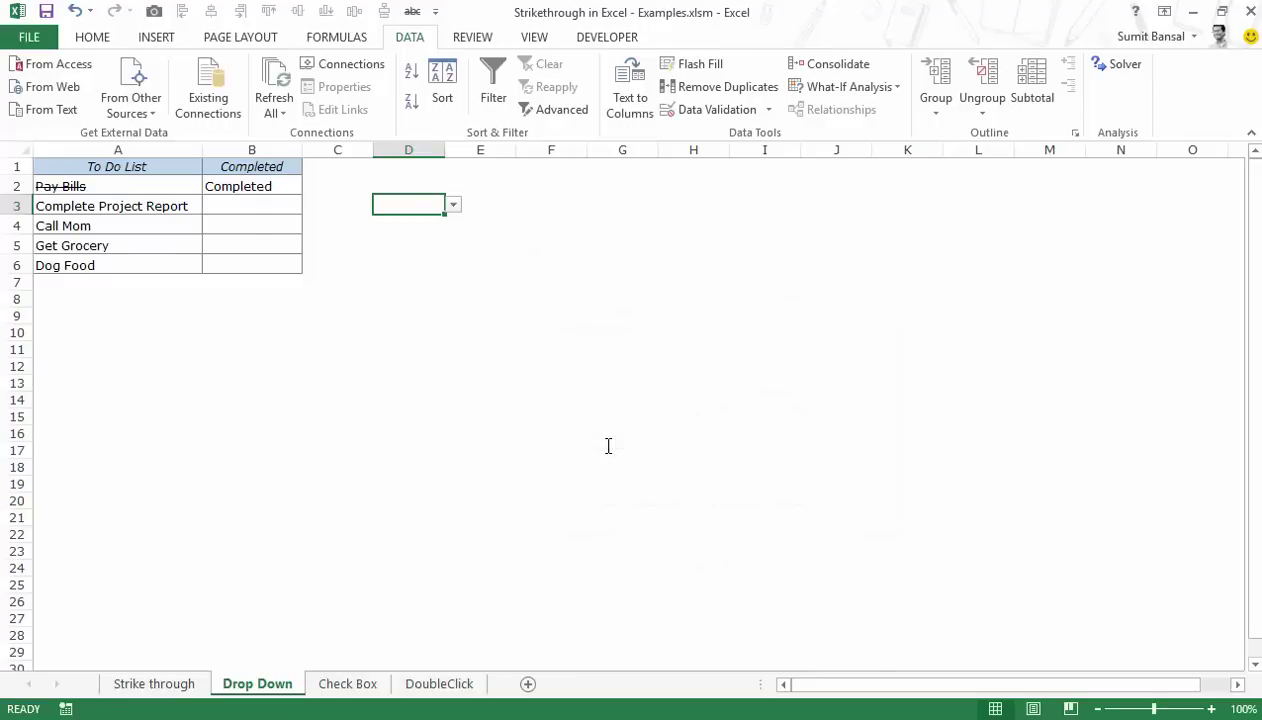
left_click(453, 205)
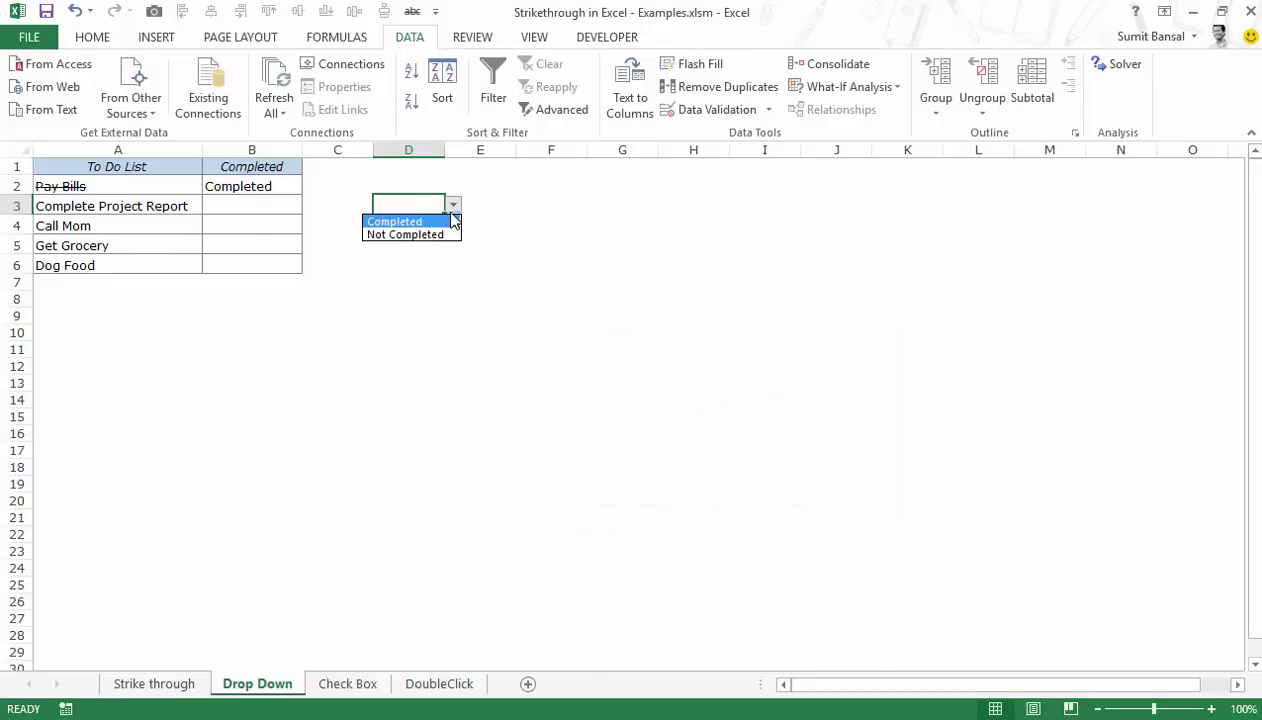
left_click(453, 205)
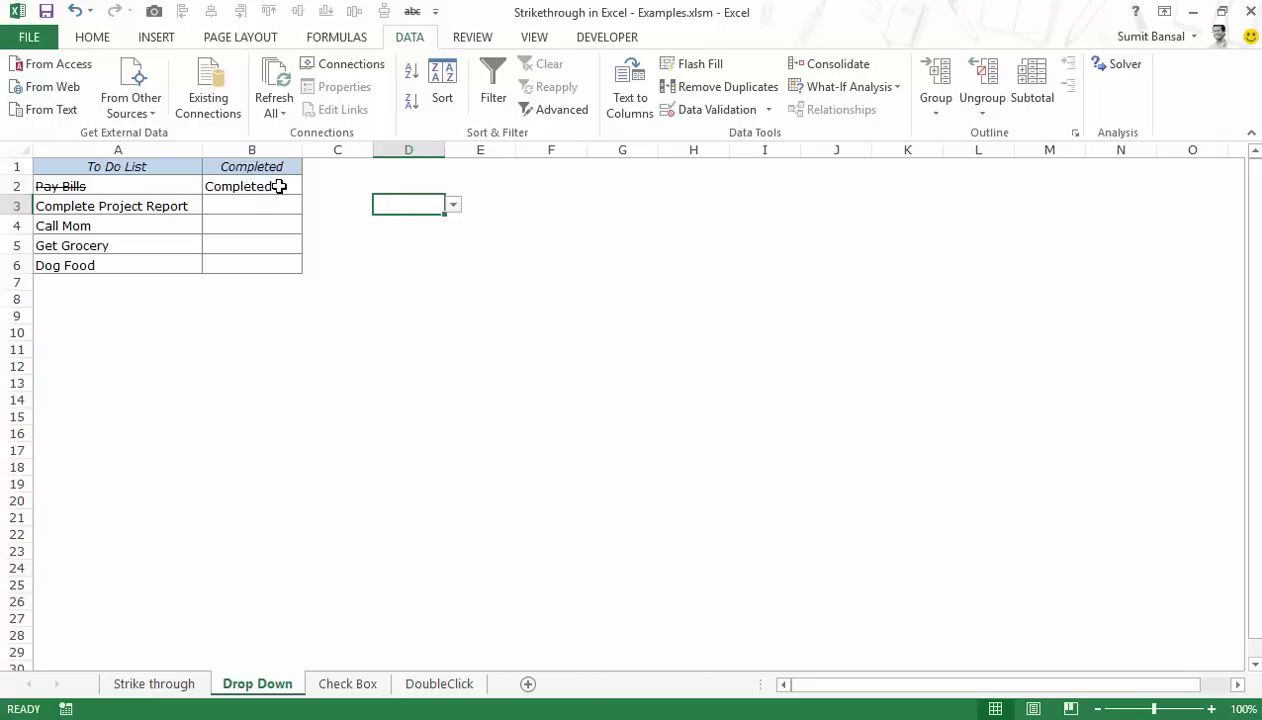
left_click_drag(141, 184, 145, 265)
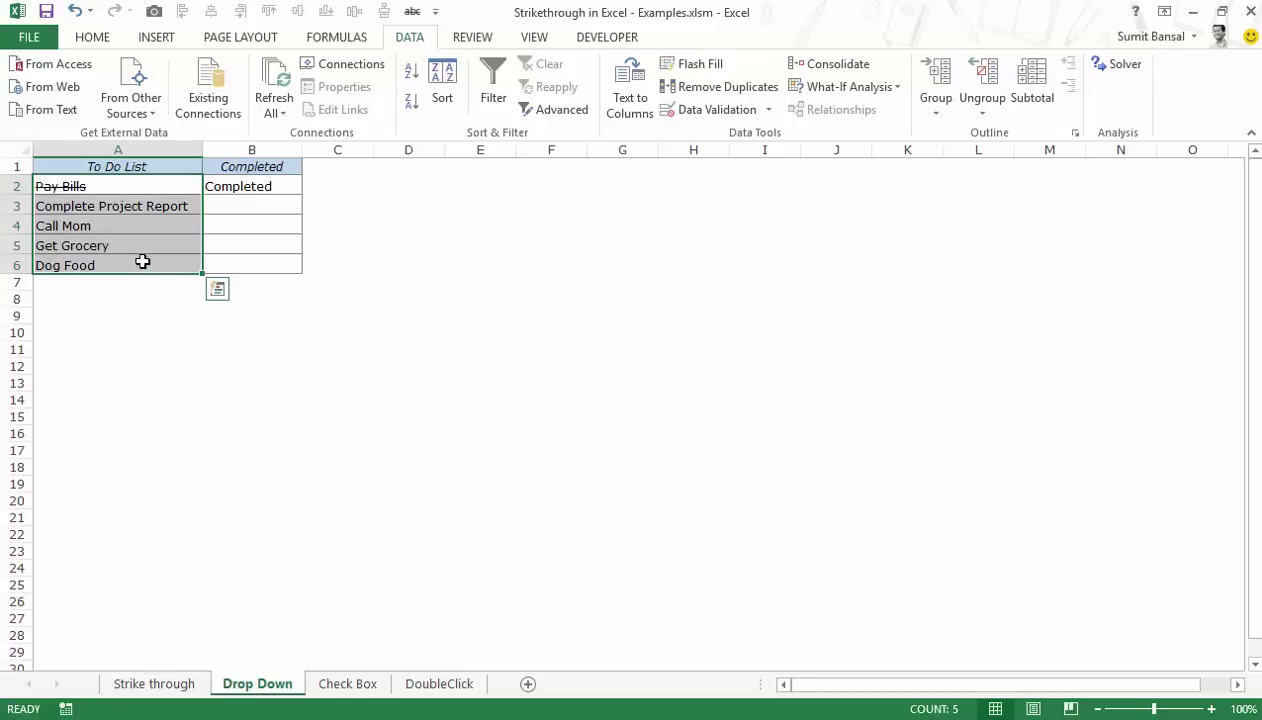
left_click(92, 38)
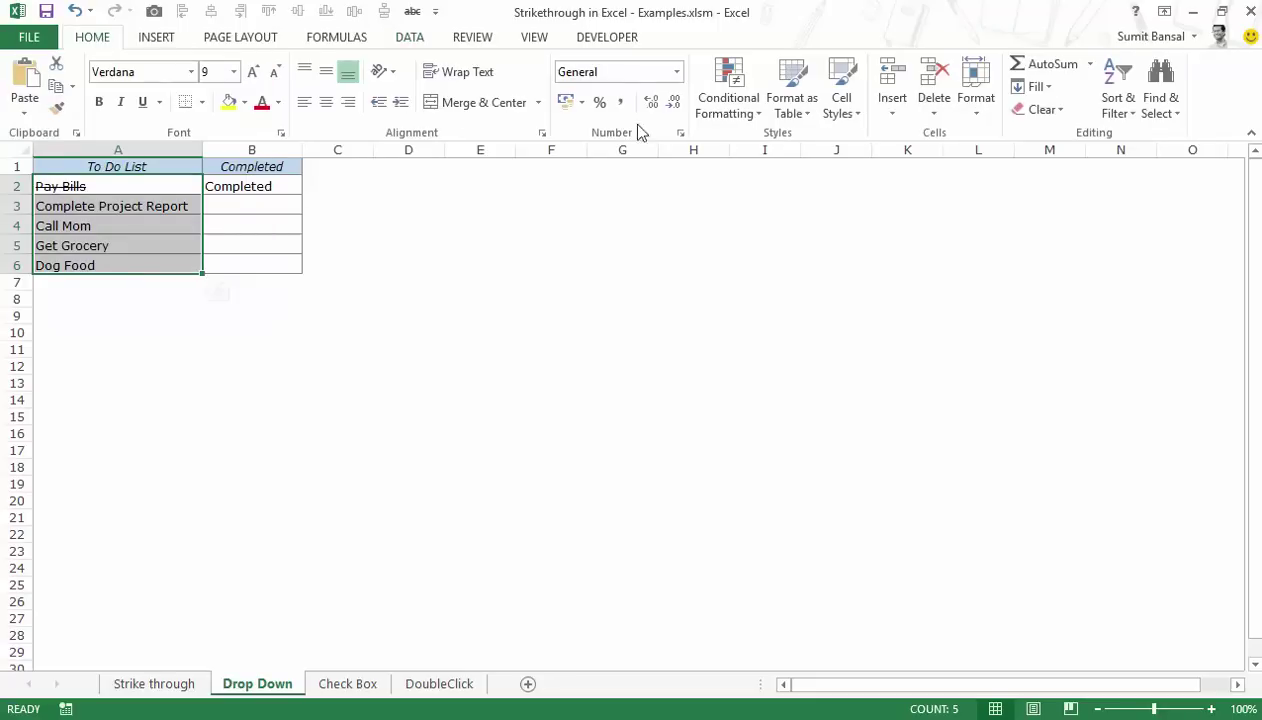
left_click(760, 118)
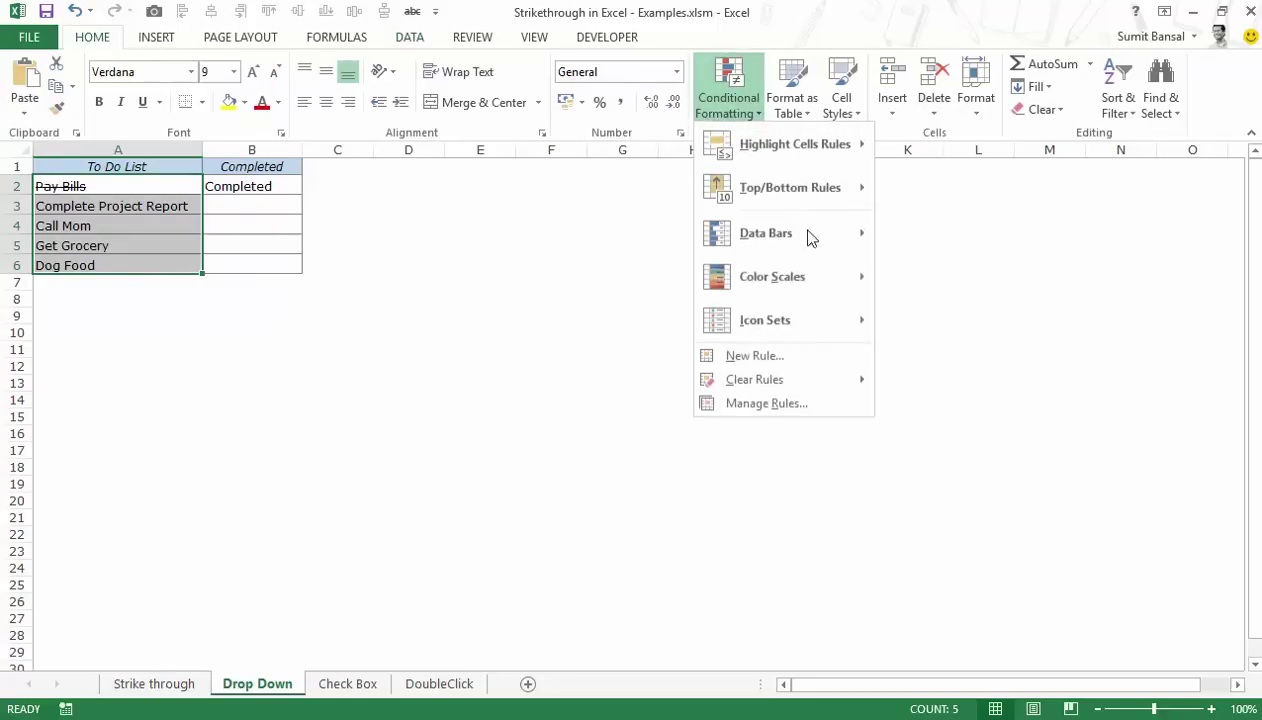
left_click(759, 405)
left_click_drag(640, 323, 623, 256)
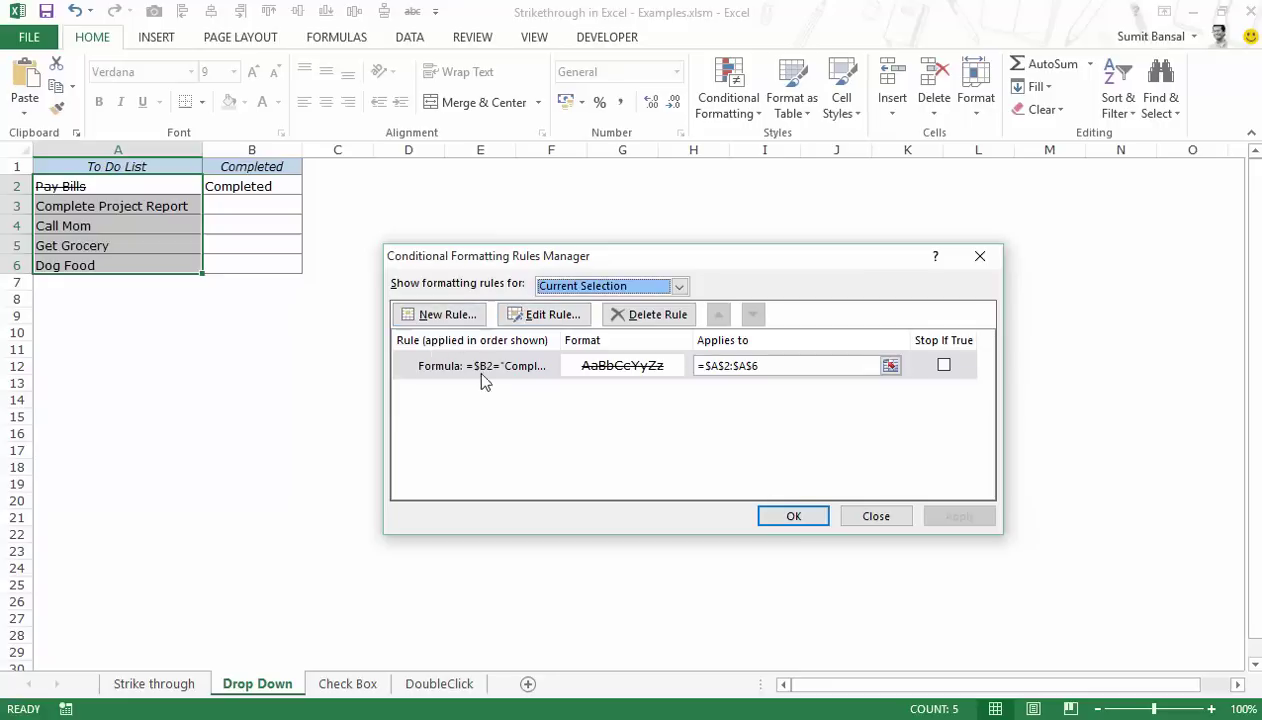
left_click(455, 360)
left_click(540, 314)
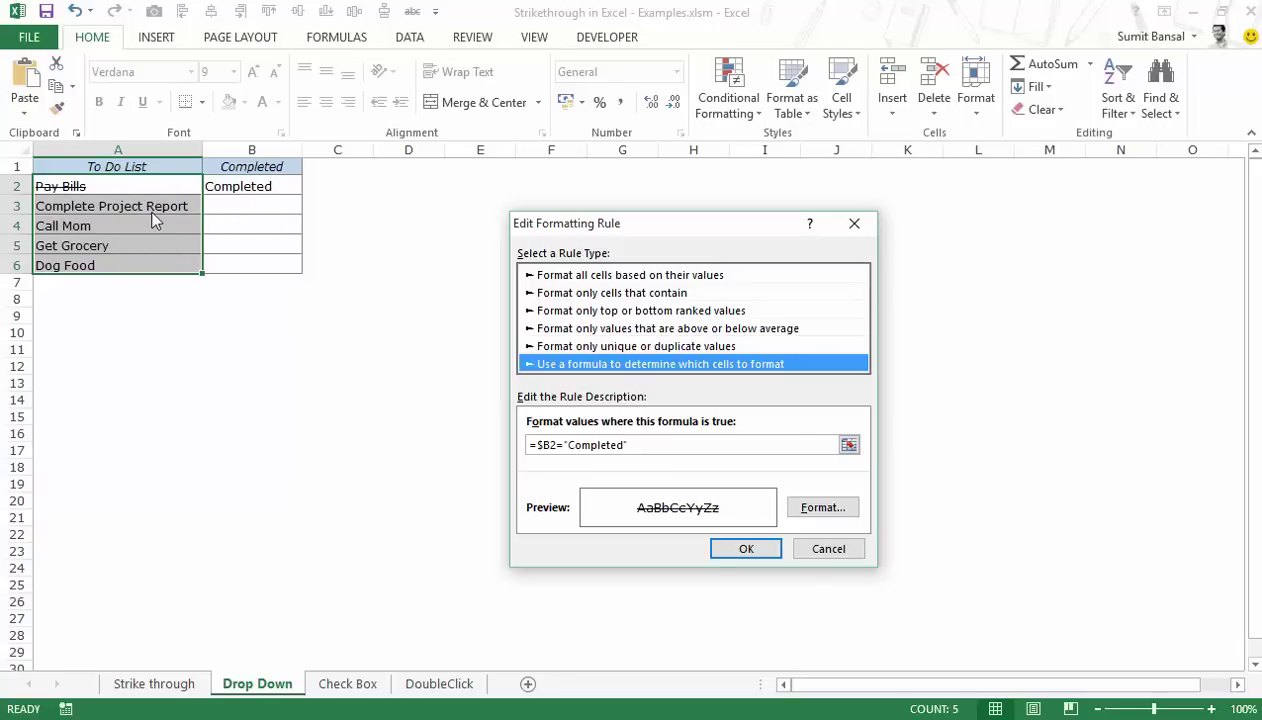
key("Return")
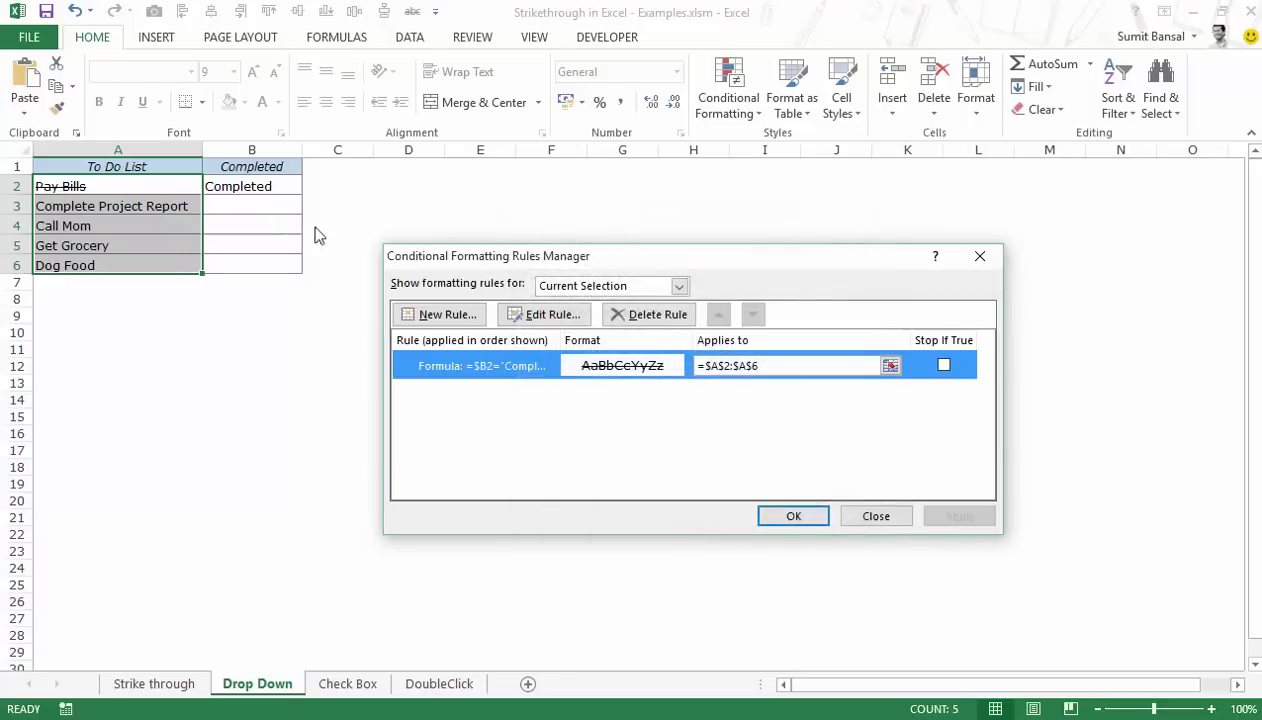
left_click(980, 256)
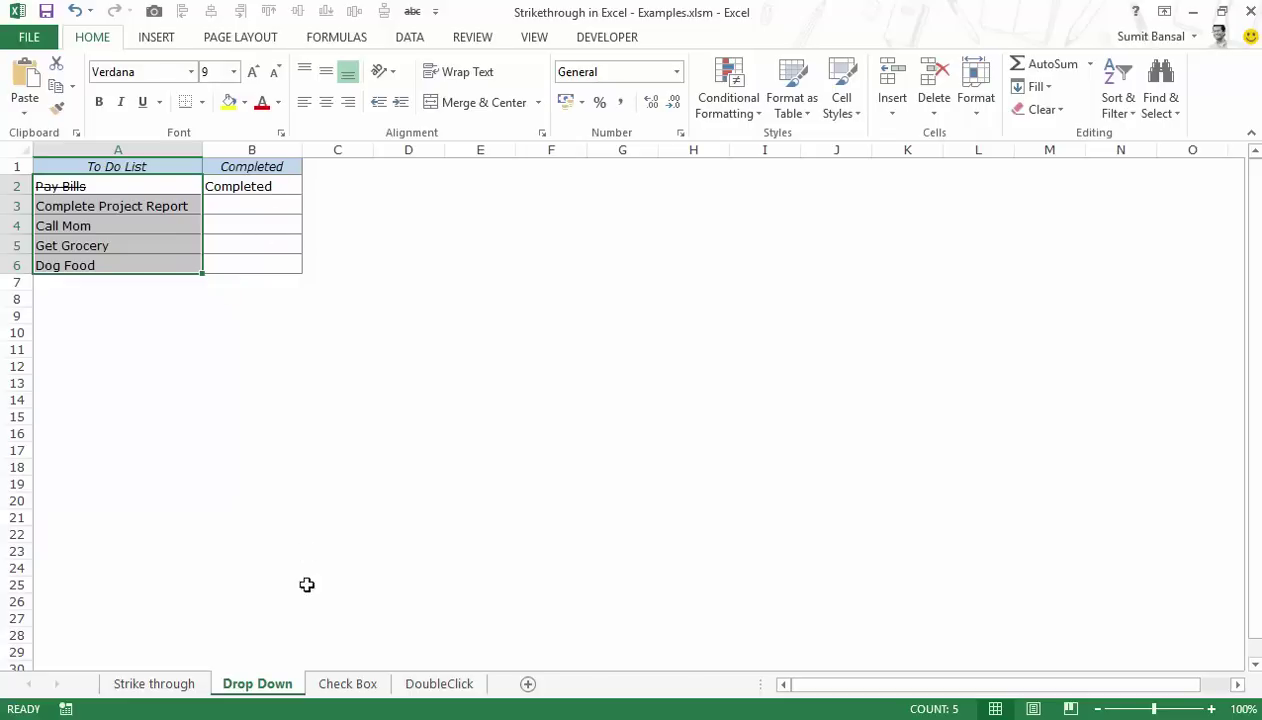
Step: On the Check Box sheet, tick Pay Bills and review the =$B2=TRUE rule on A2:A6
left_click(338, 686)
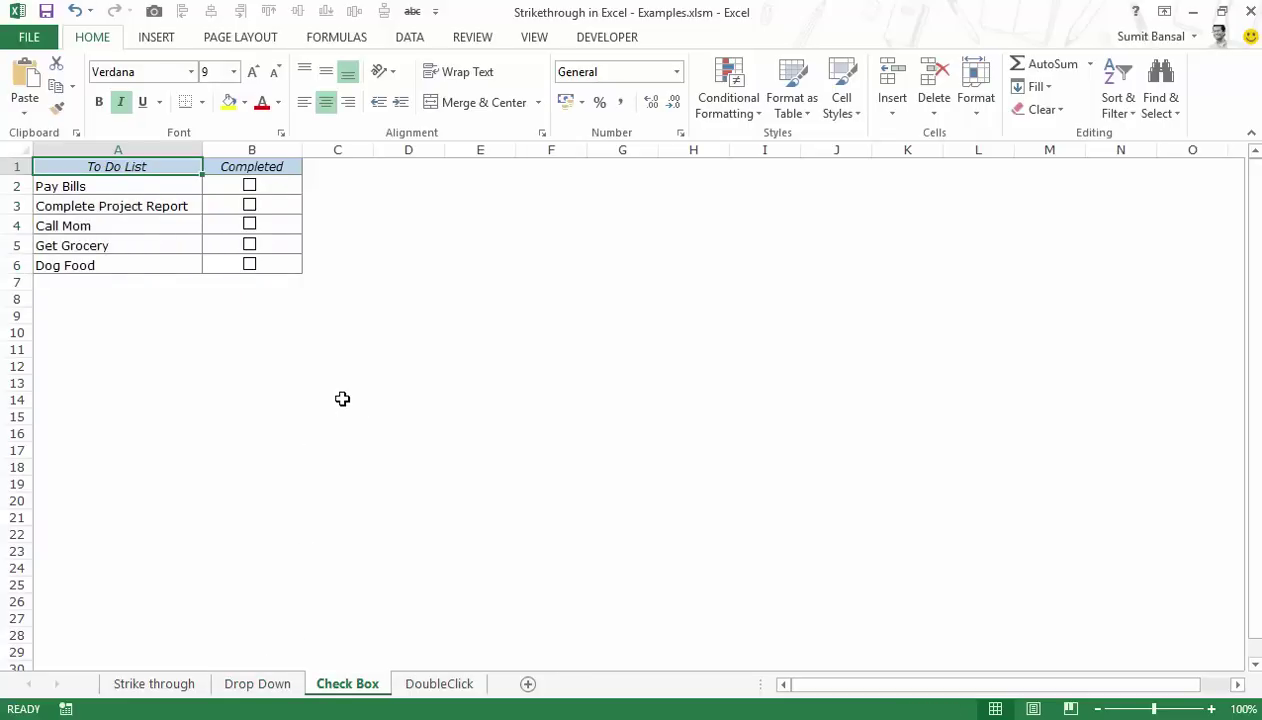
left_click(250, 186)
left_click_drag(145, 183, 139, 265)
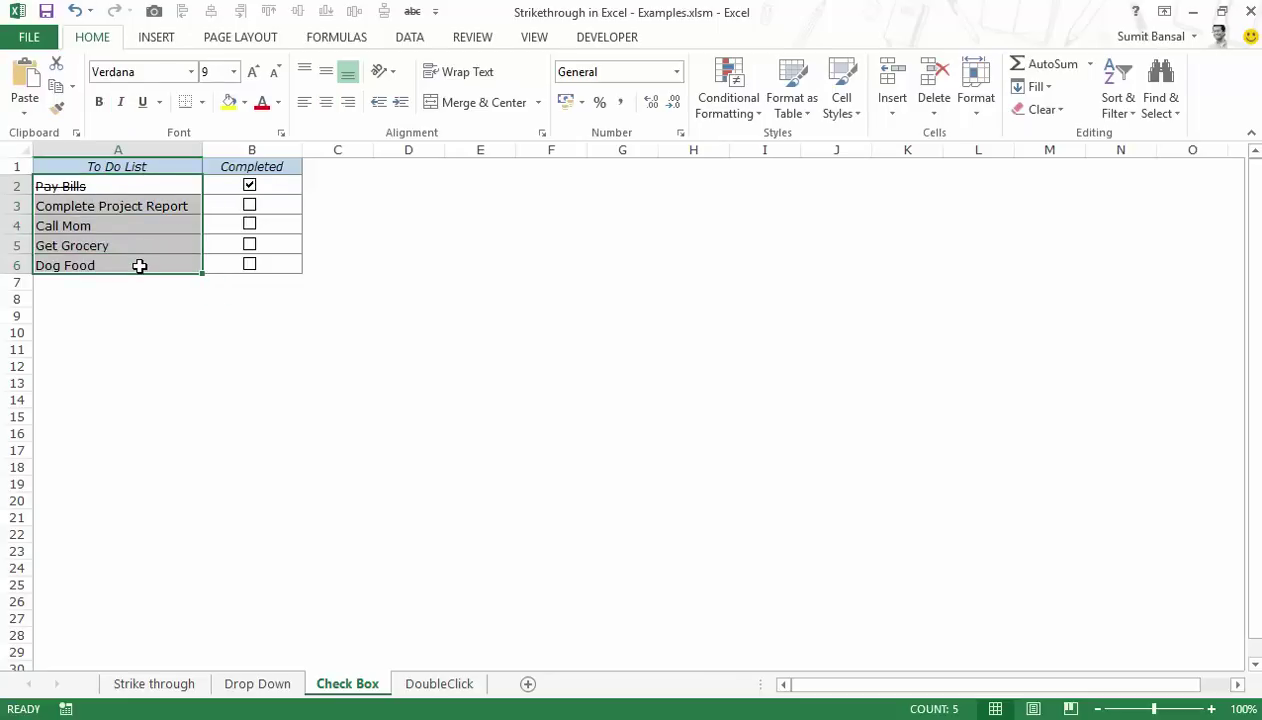
key("alt+o")
key("d")
left_click(452, 366)
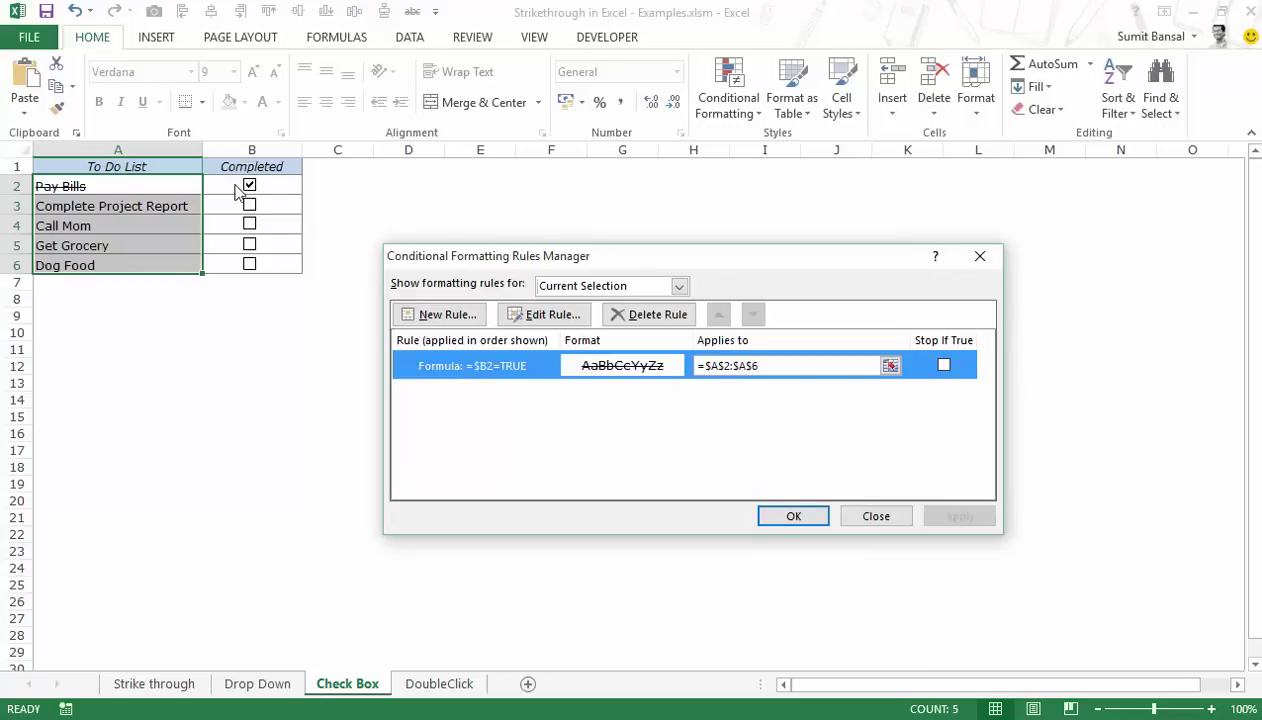
key("Return")
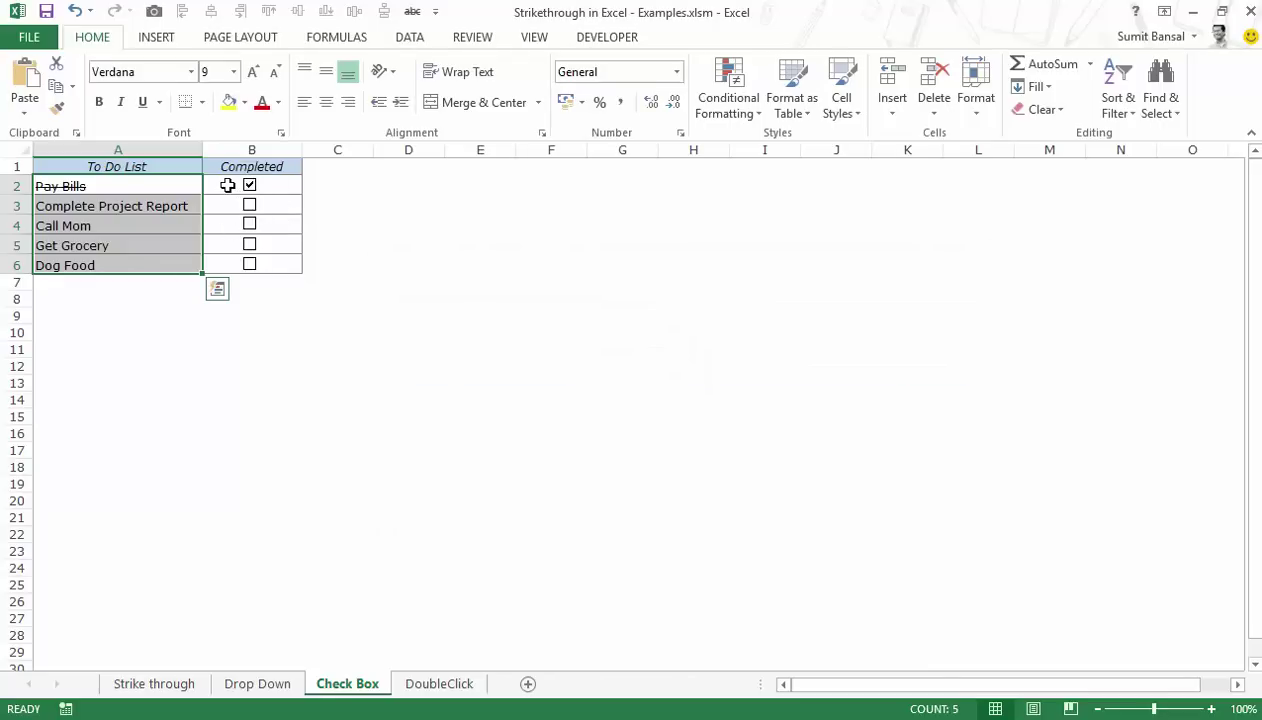
Step: Clear the custom number format on B2:B6 so the TRUE/FALSE values show
left_click(224, 185)
left_click_drag(230, 214, 237, 262)
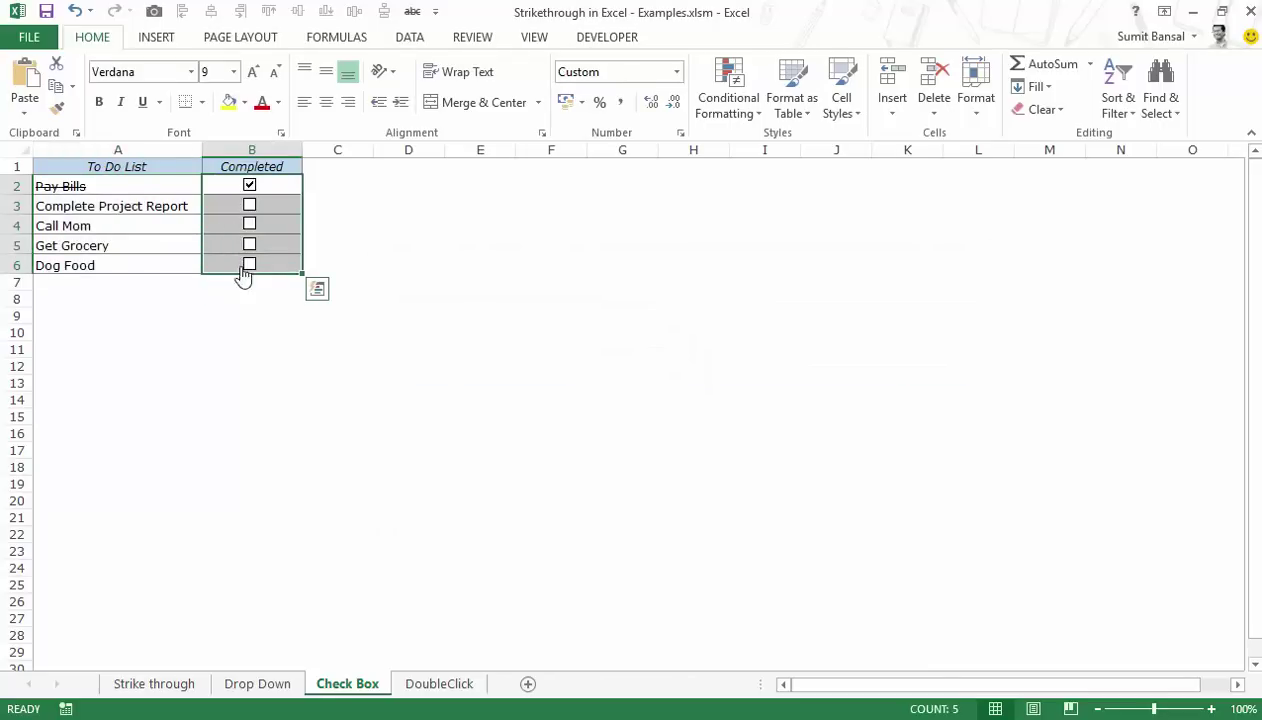
key("ctrl+1")
left_click(482, 169)
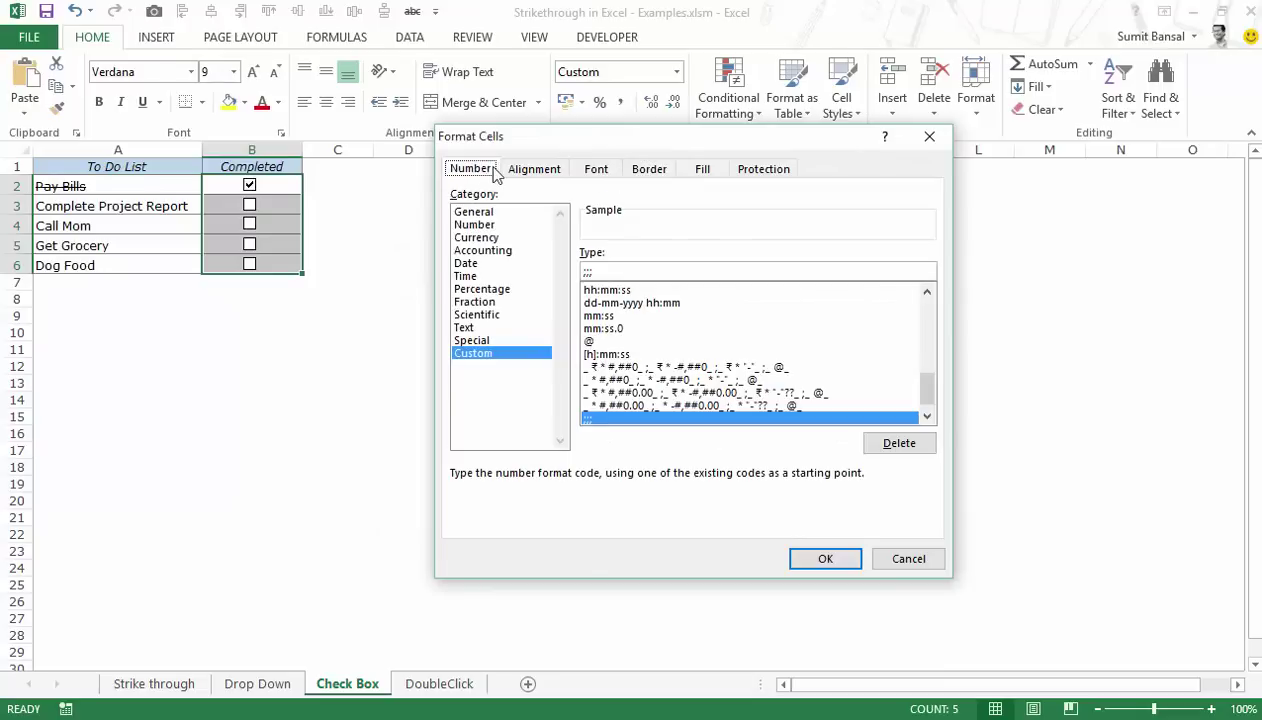
left_click(604, 268)
key("BackSpace")
key("Return")
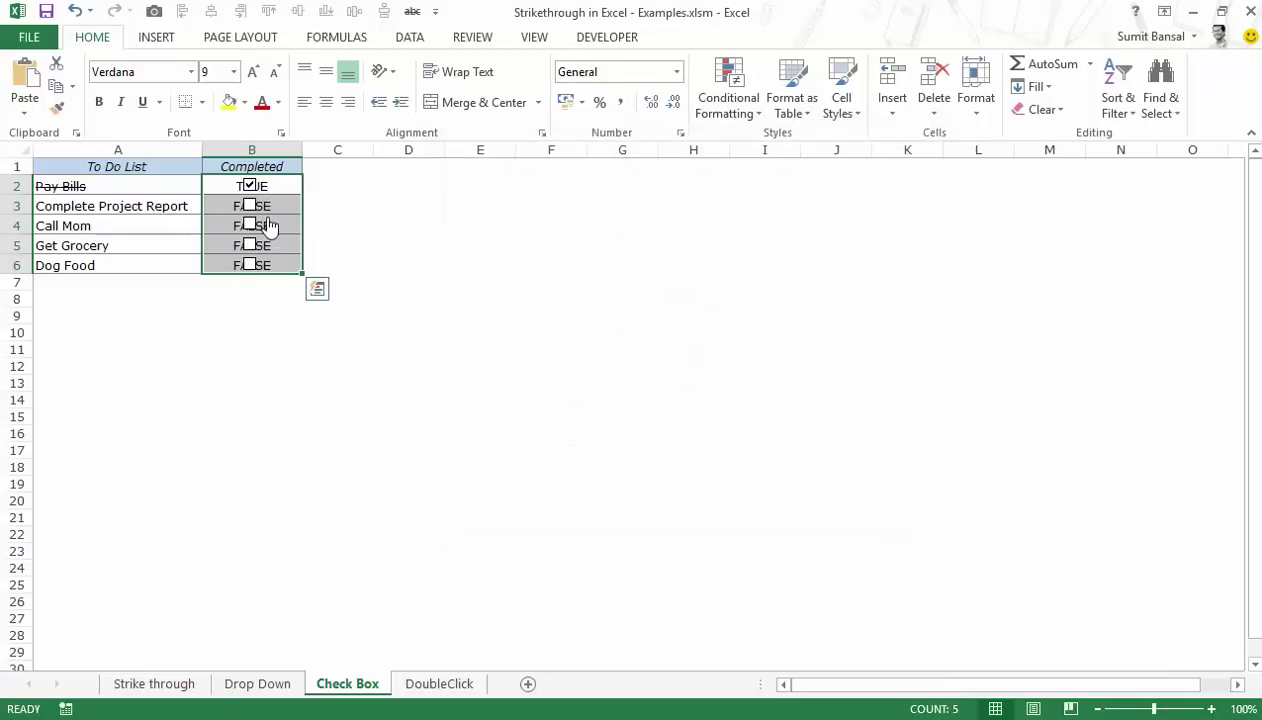
Step: Tick the checkboxes for Complete Project Report, Call Mom and Get Grocery
left_click(250, 206)
left_click(250, 225)
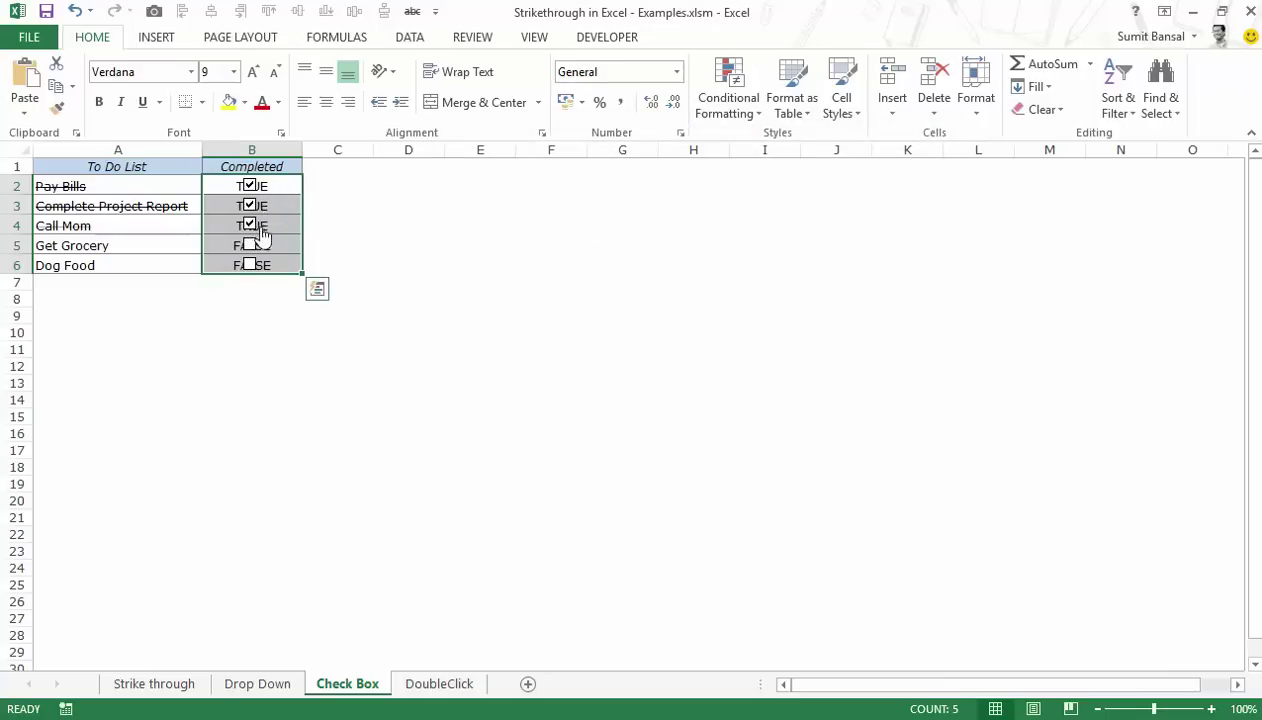
left_click(250, 245)
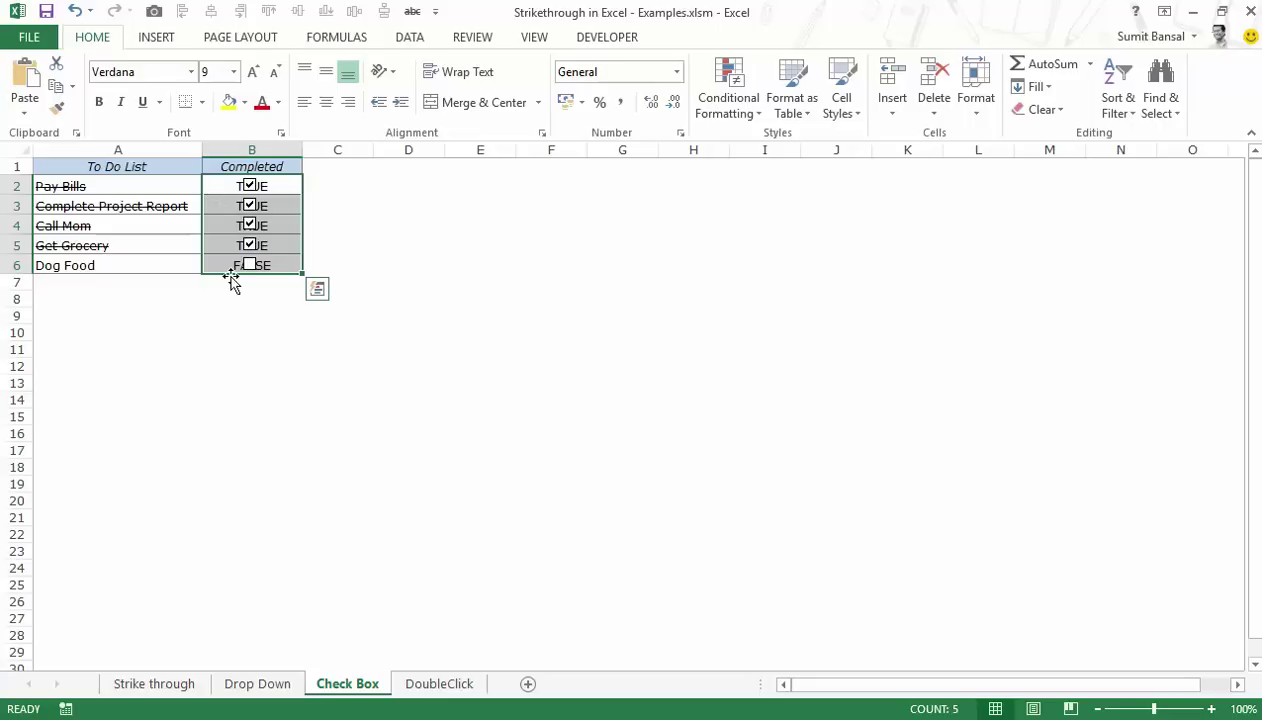
Step: Apply the custom format ;;; to B2:B6 to hide the TRUE/FALSE text
key("ctrl+1")
left_click(490, 353)
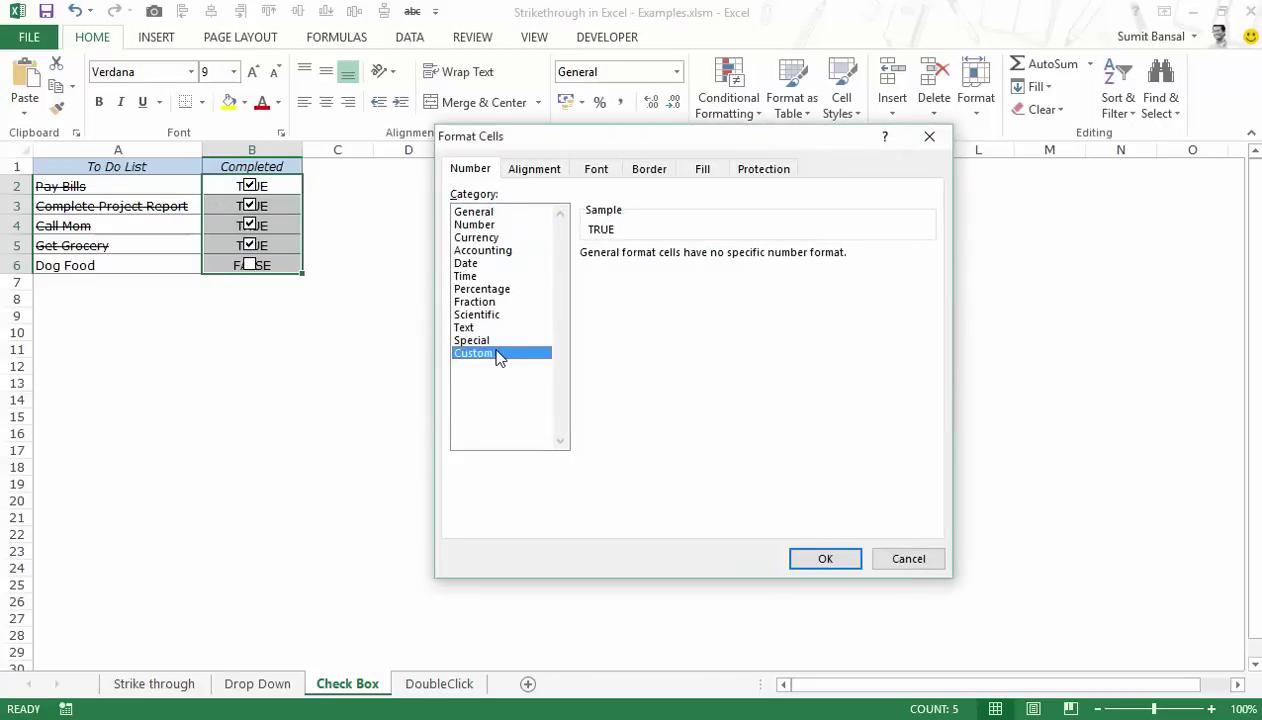
key("Tab")
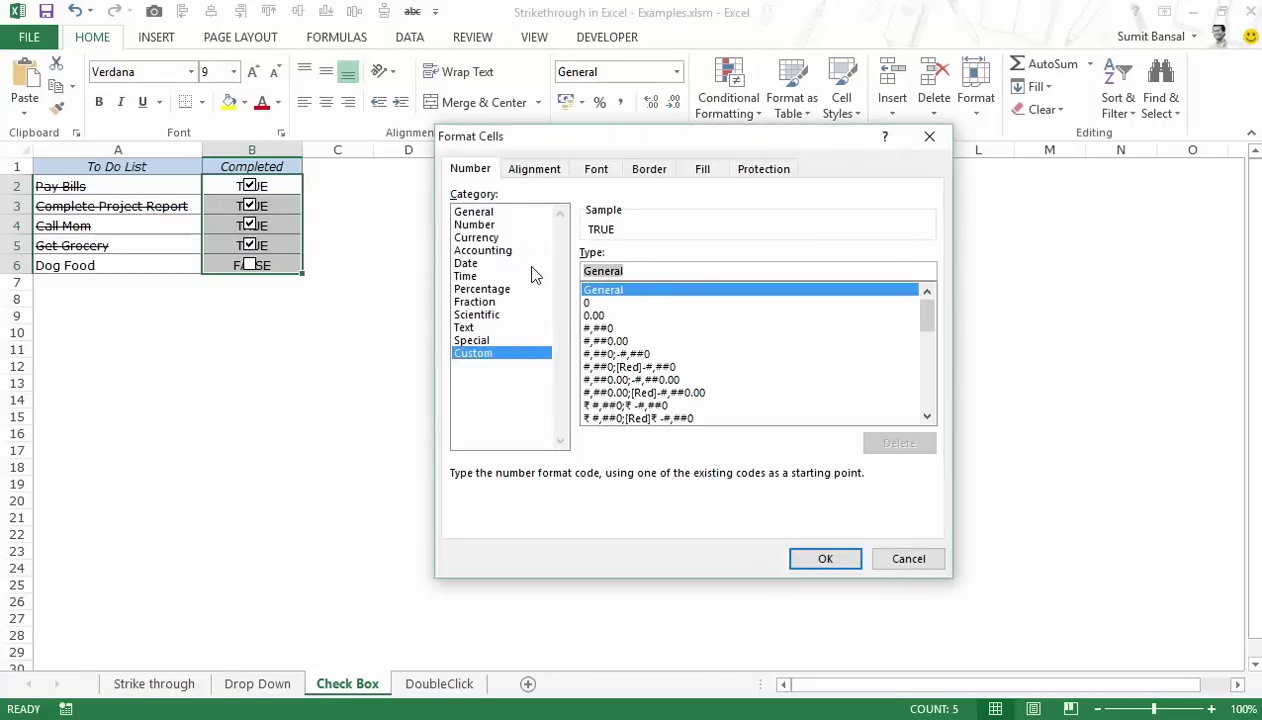
type(";;;")
key("Return")
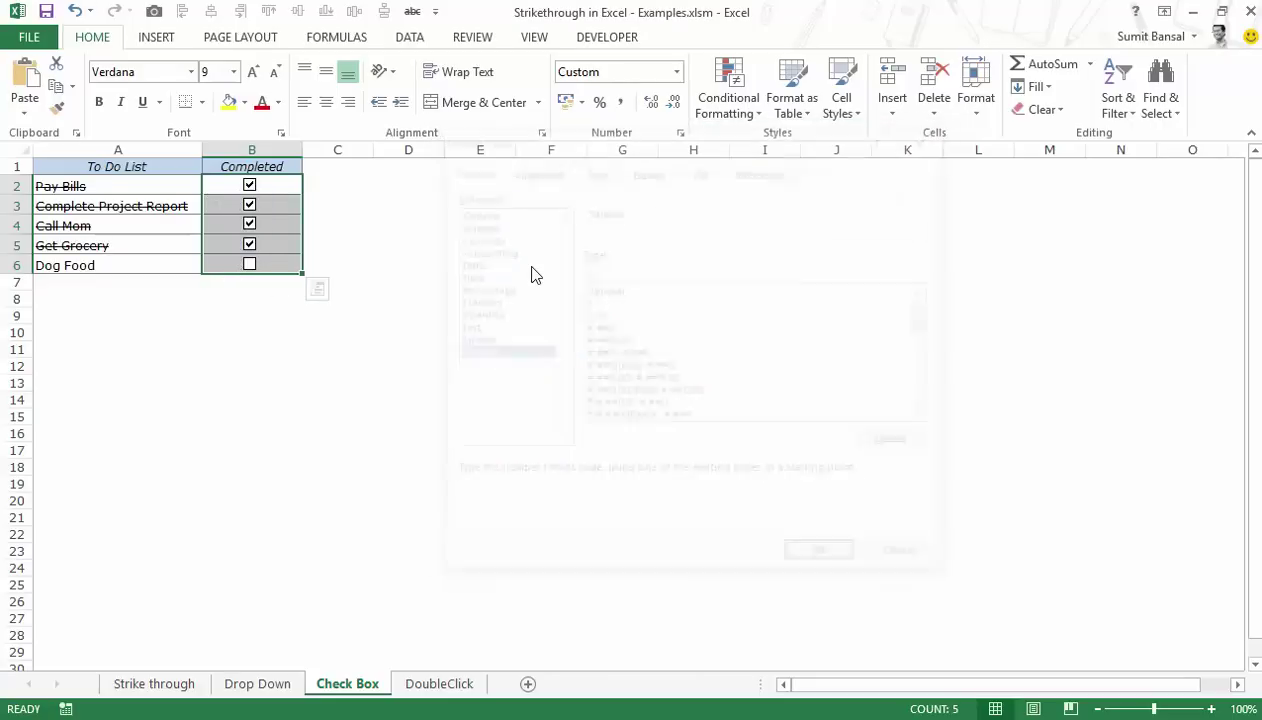
left_click(107, 190)
left_click_drag(107, 204, 108, 265)
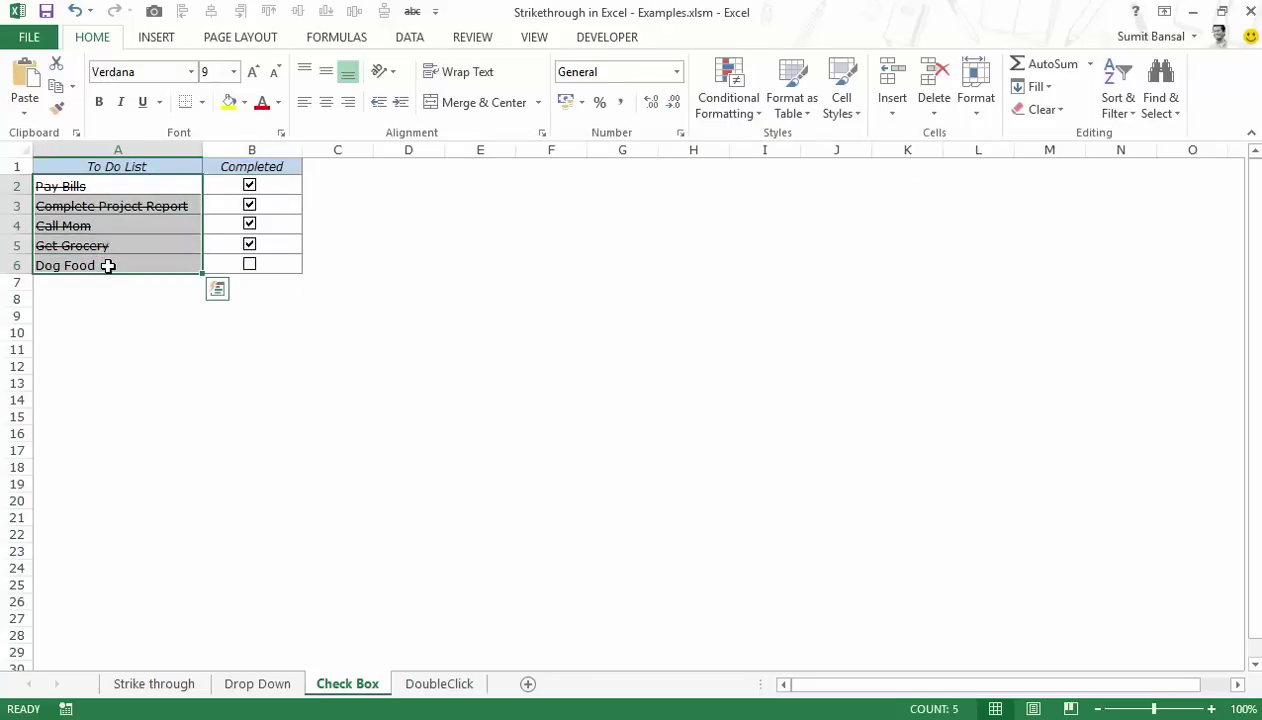
Step: View the =$B2=TRUE rule for A2:A6 in Manage Rules, then go to the DoubleClick sheet
key("alt+h")
key("l")
key("r")
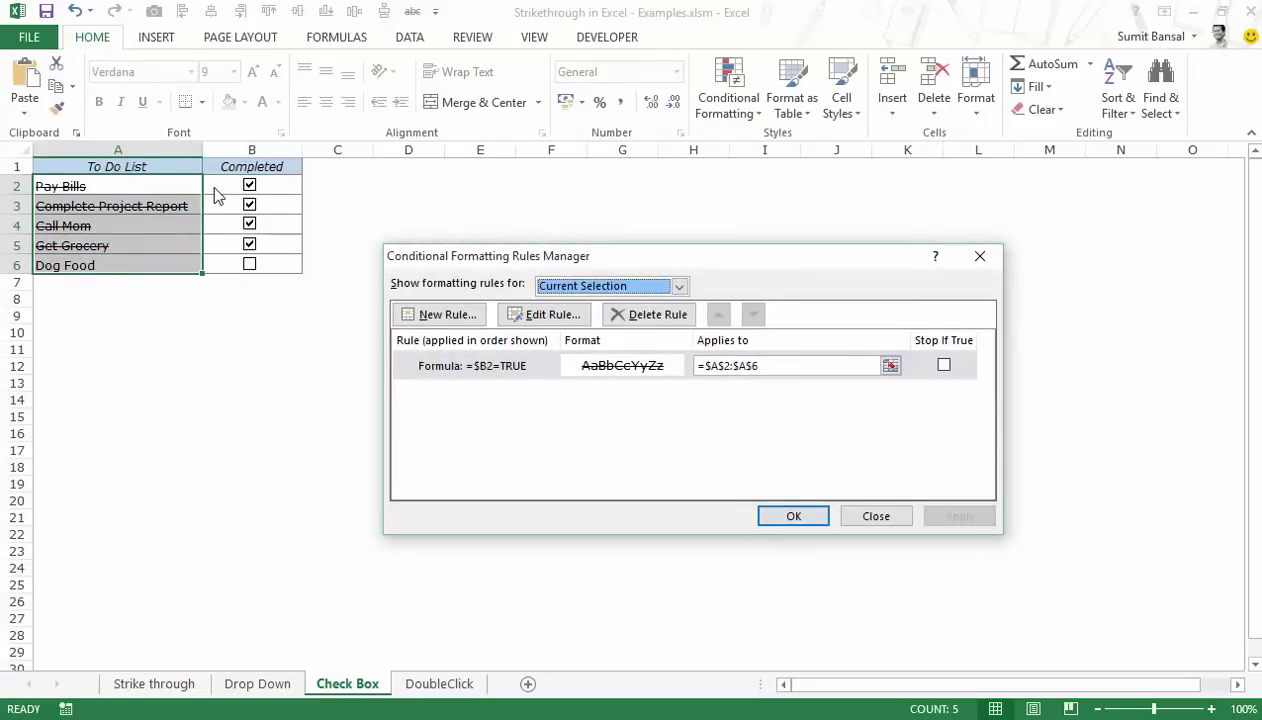
left_click(460, 366)
left_click(538, 314)
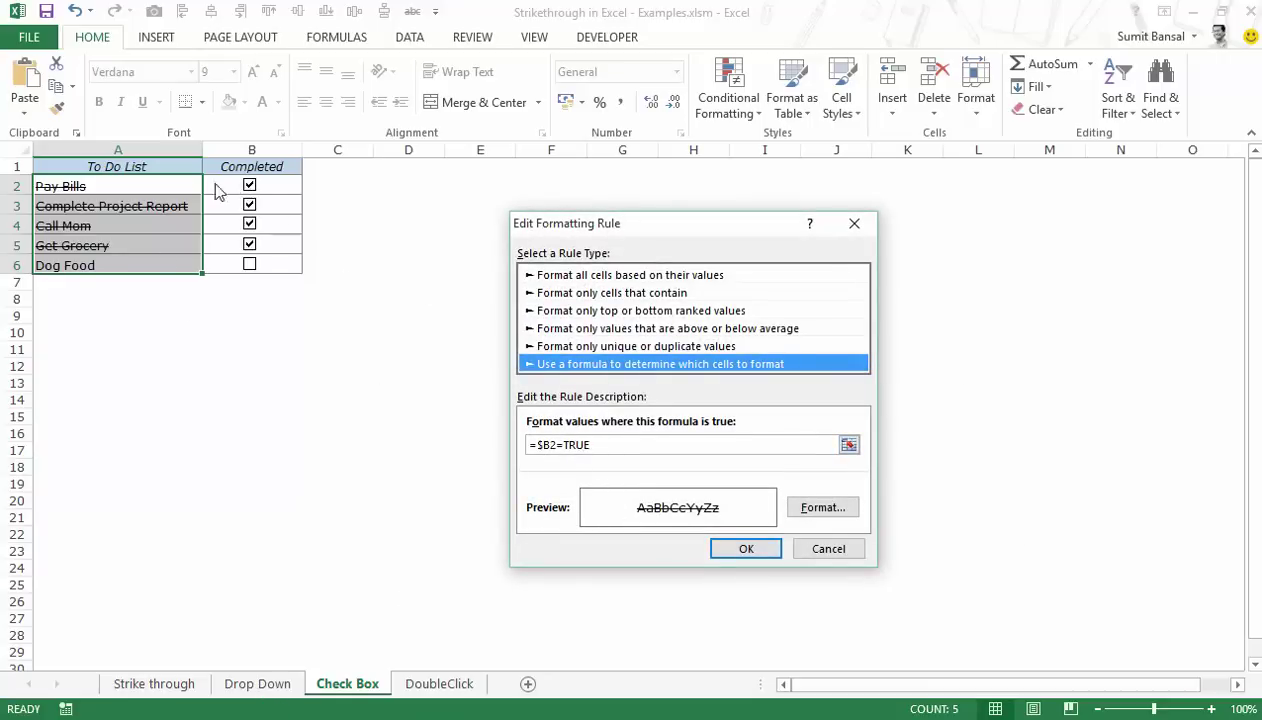
left_click(826, 548)
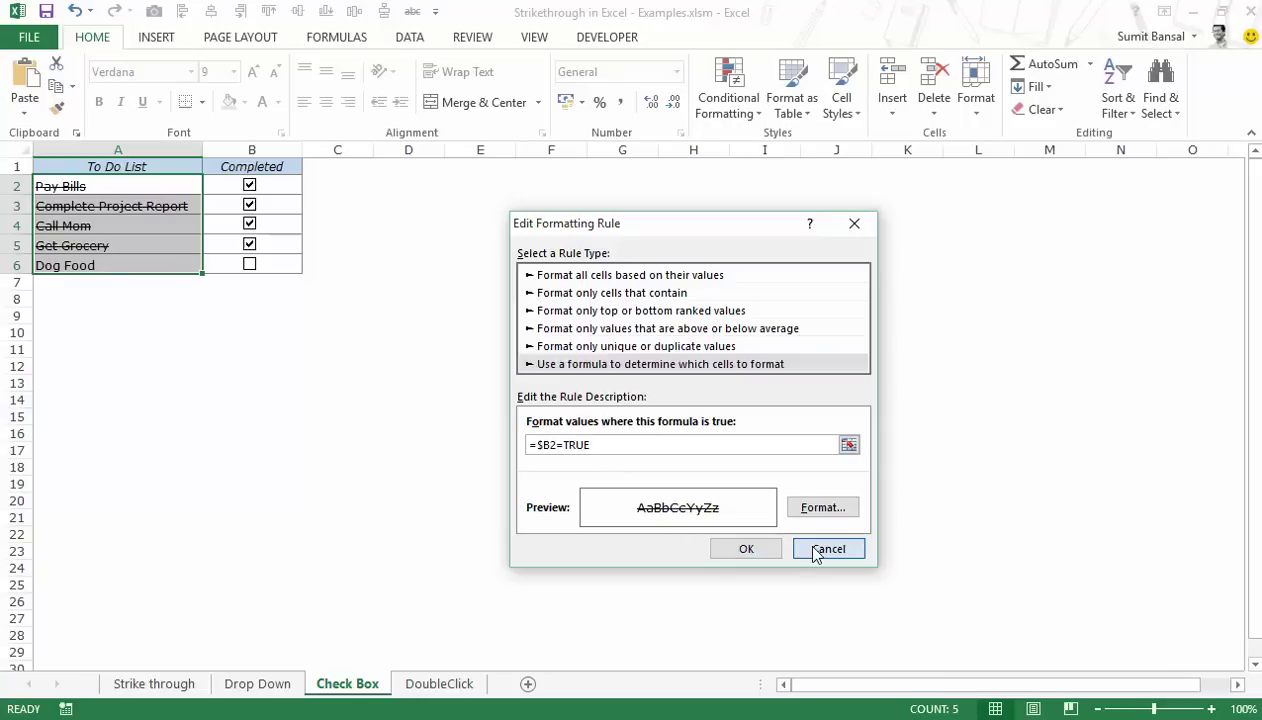
left_click(880, 521)
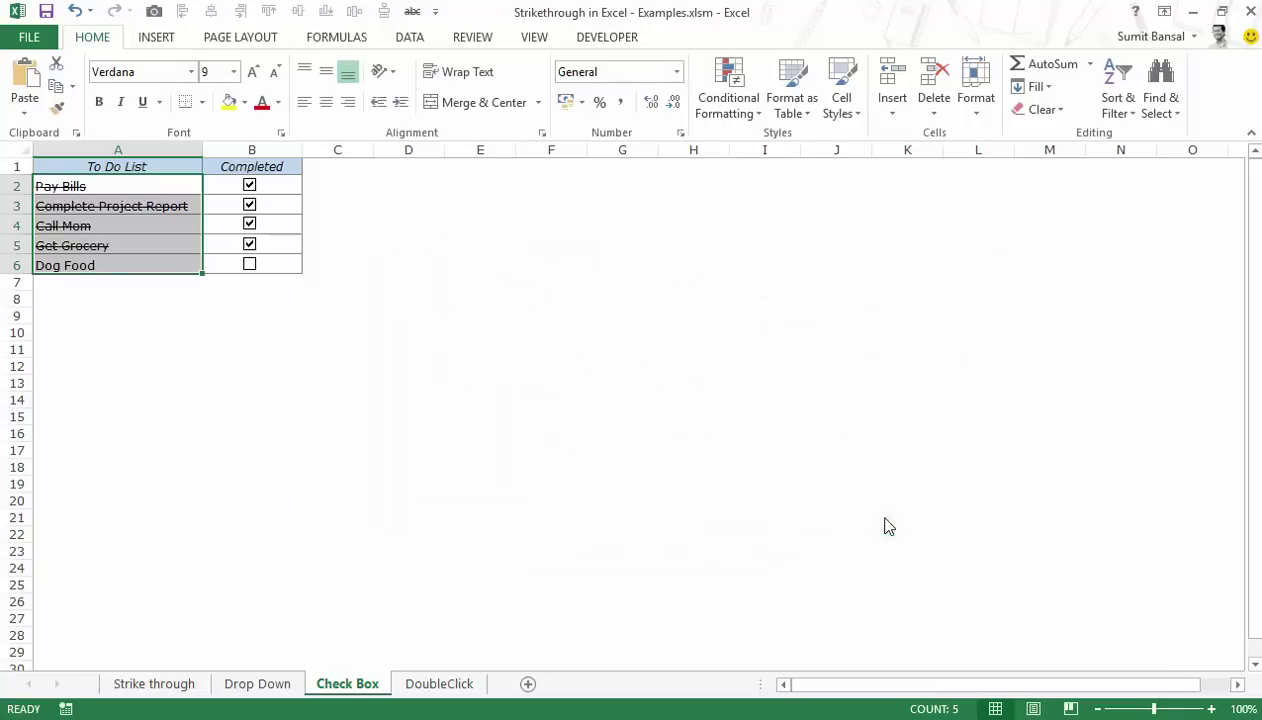
left_click(430, 684)
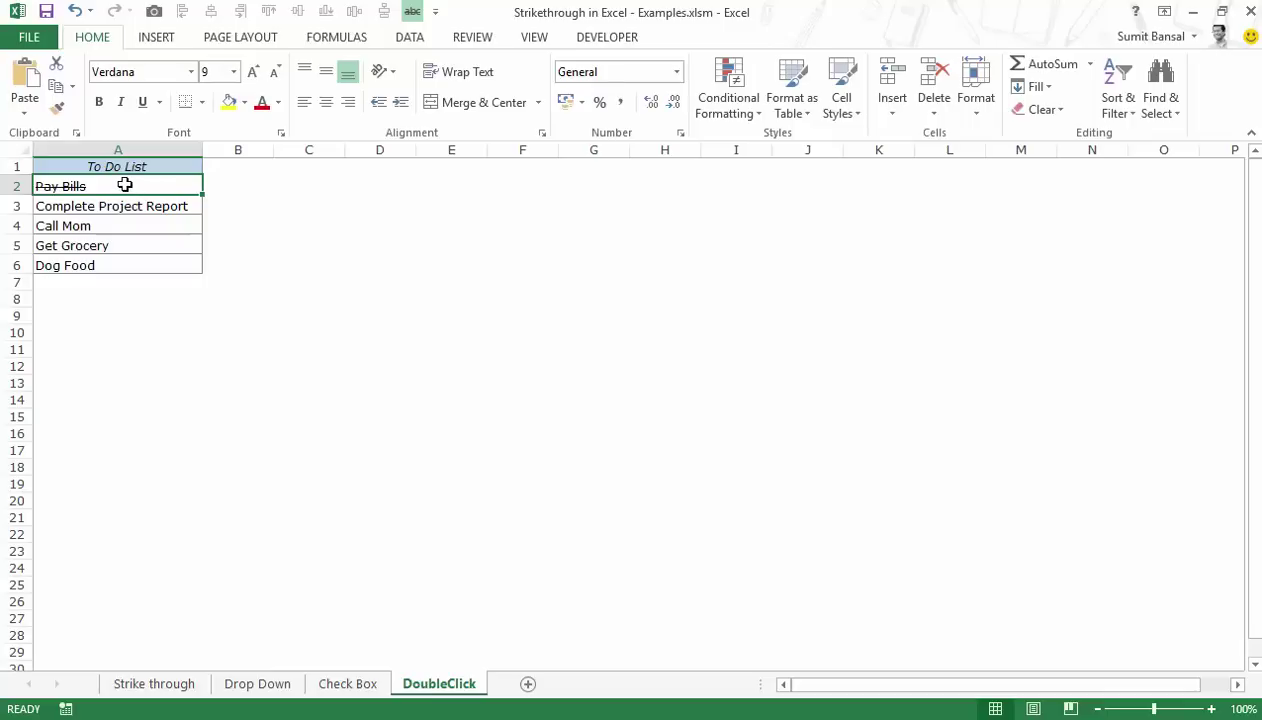
Step: Double-click A2:A5 to toggle strikethrough, leaving Pay Bills, Call Mom and Get Grocery struck
double_click(125, 185)
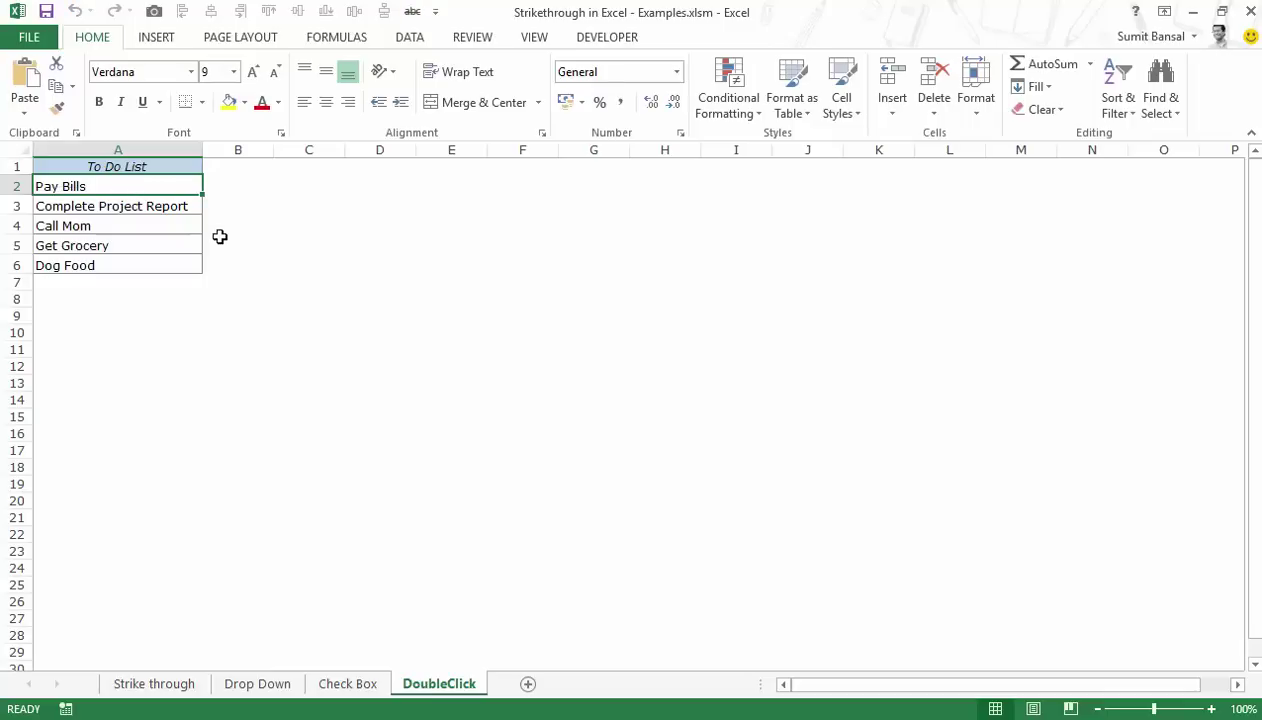
double_click(90, 185)
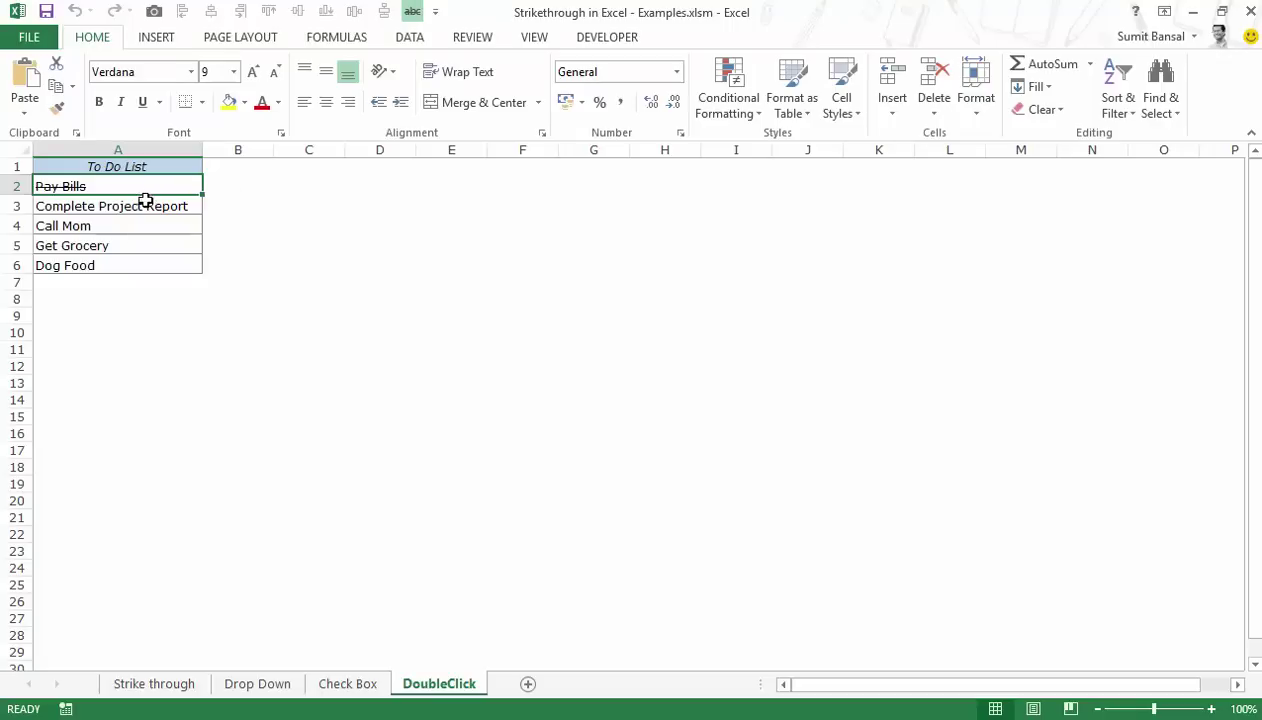
double_click(146, 206)
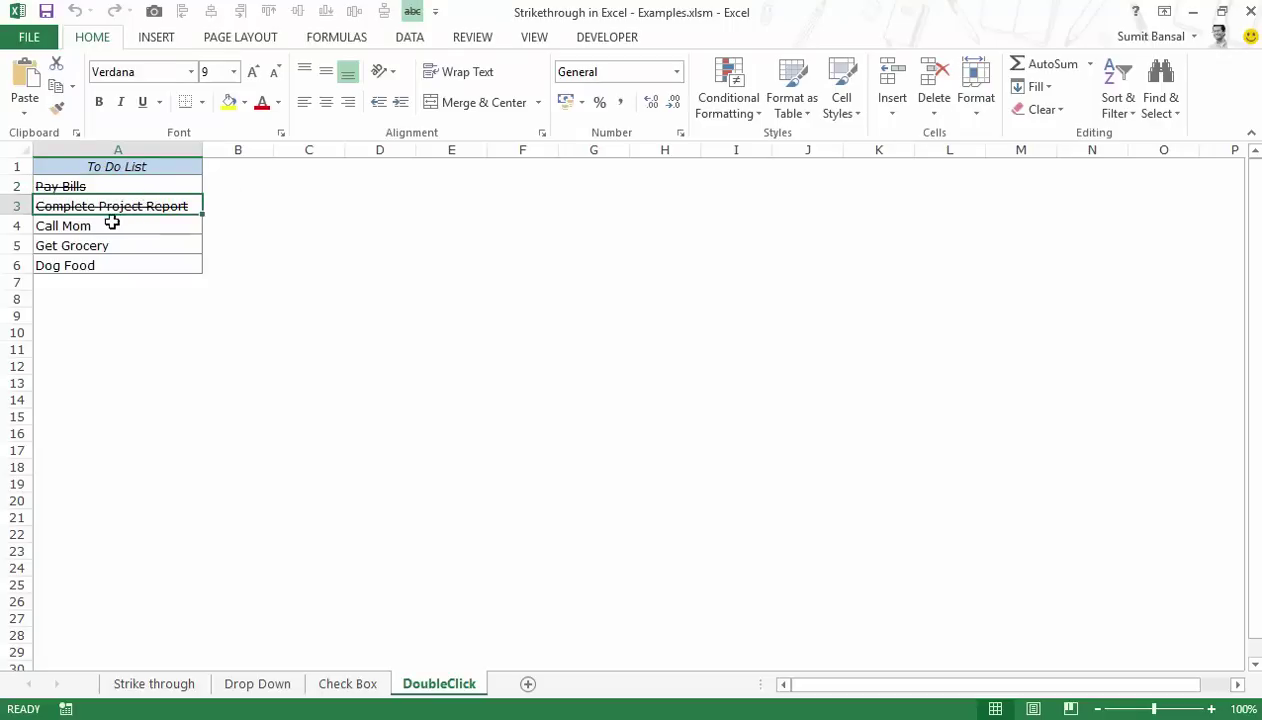
double_click(110, 224)
double_click(110, 246)
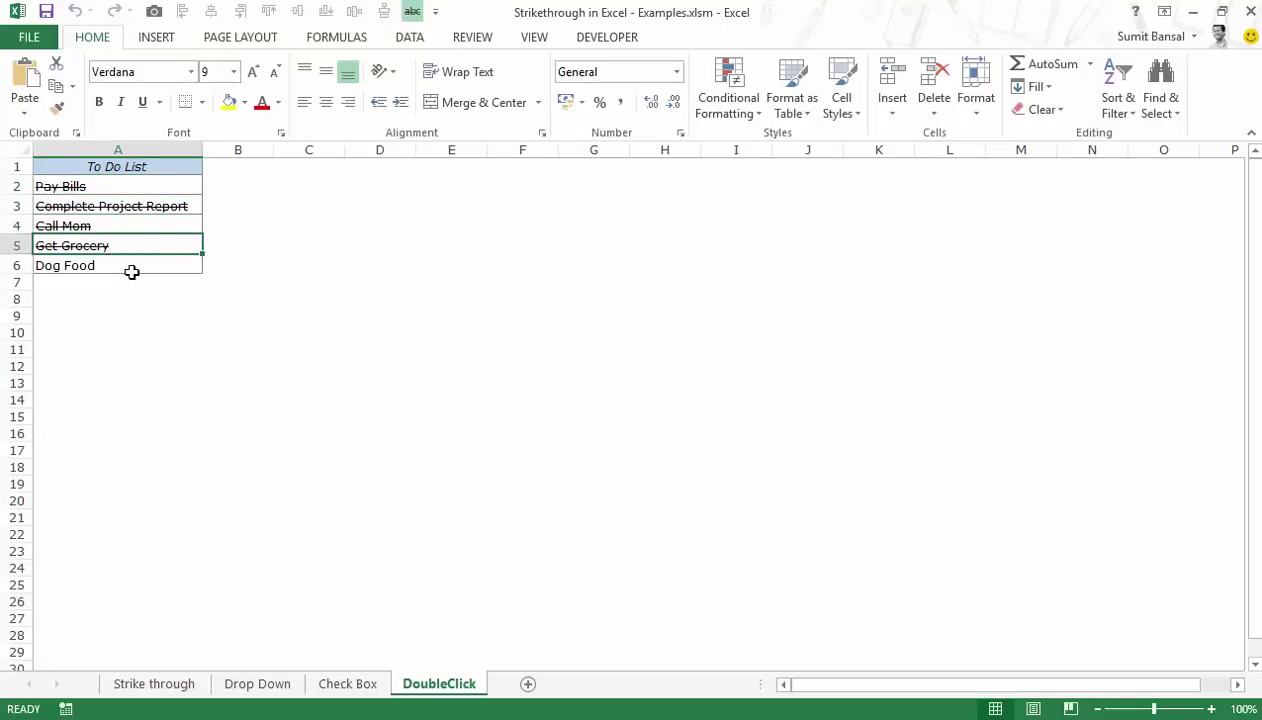
double_click(100, 189)
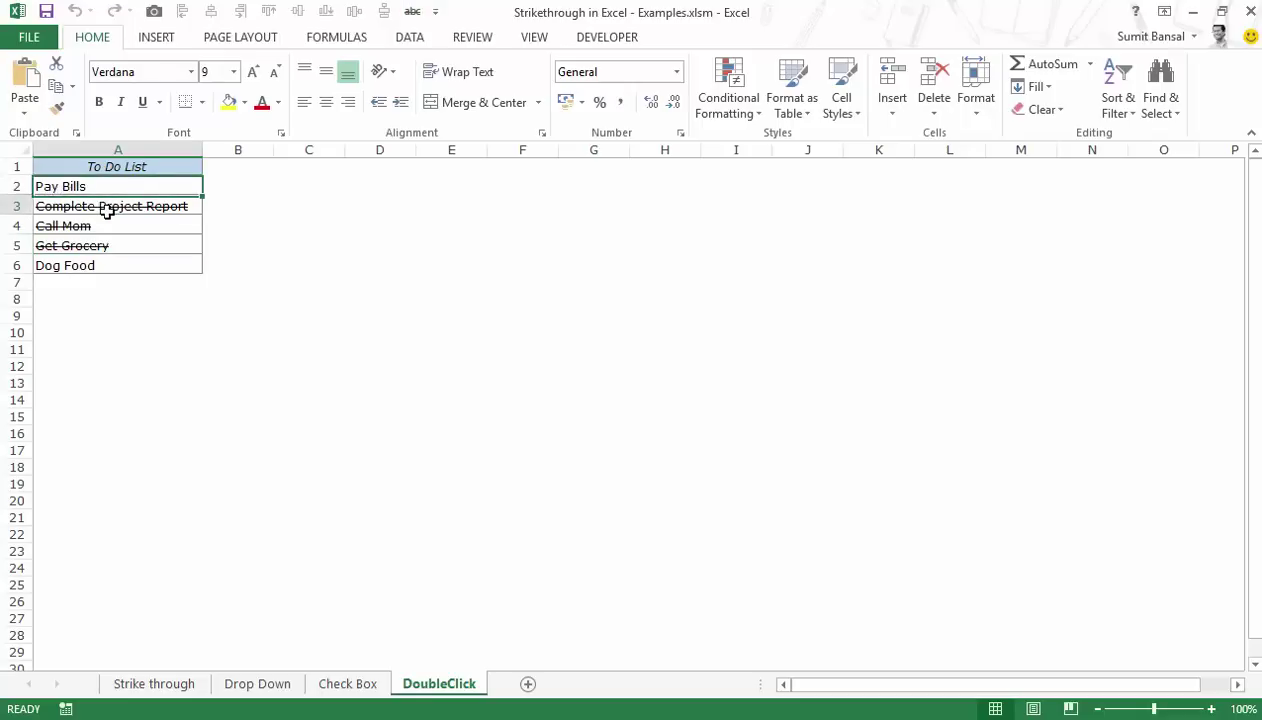
double_click(124, 207)
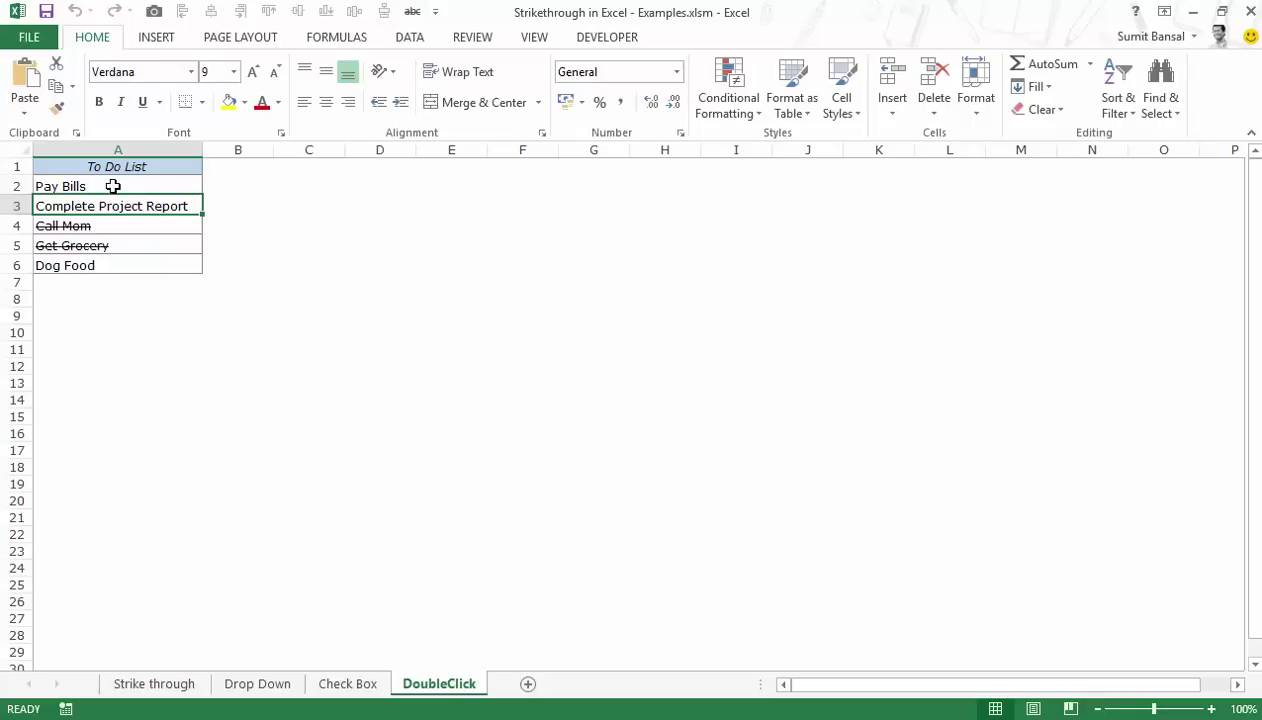
double_click(113, 186)
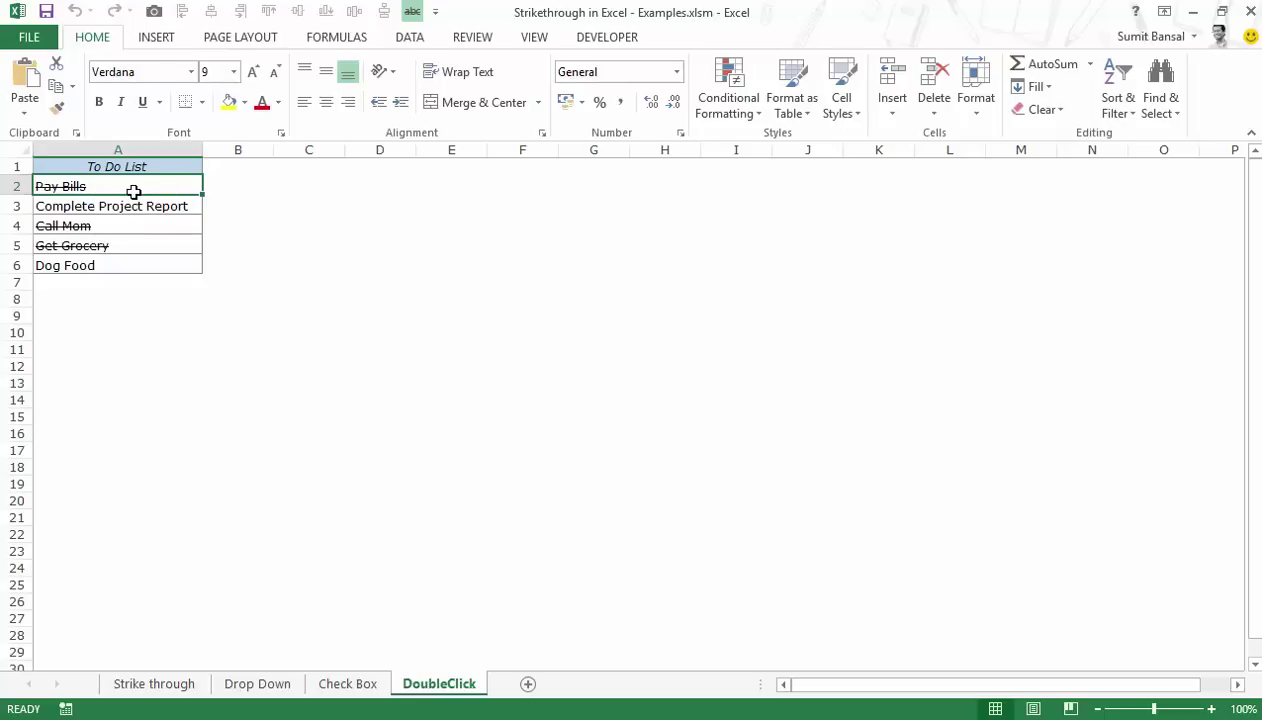
key("alt+F11")
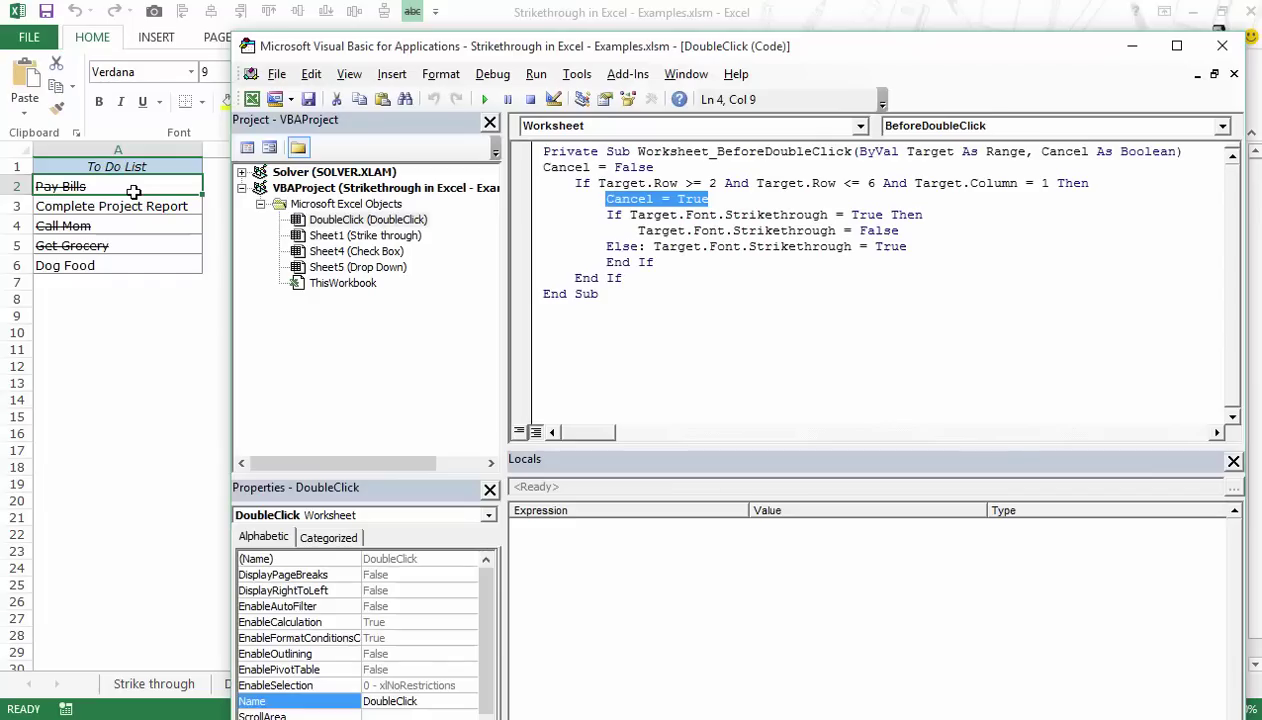
Step: Highlight the body of the Worksheet_BeforeDoubleClick macro to explain it
left_click(551, 153)
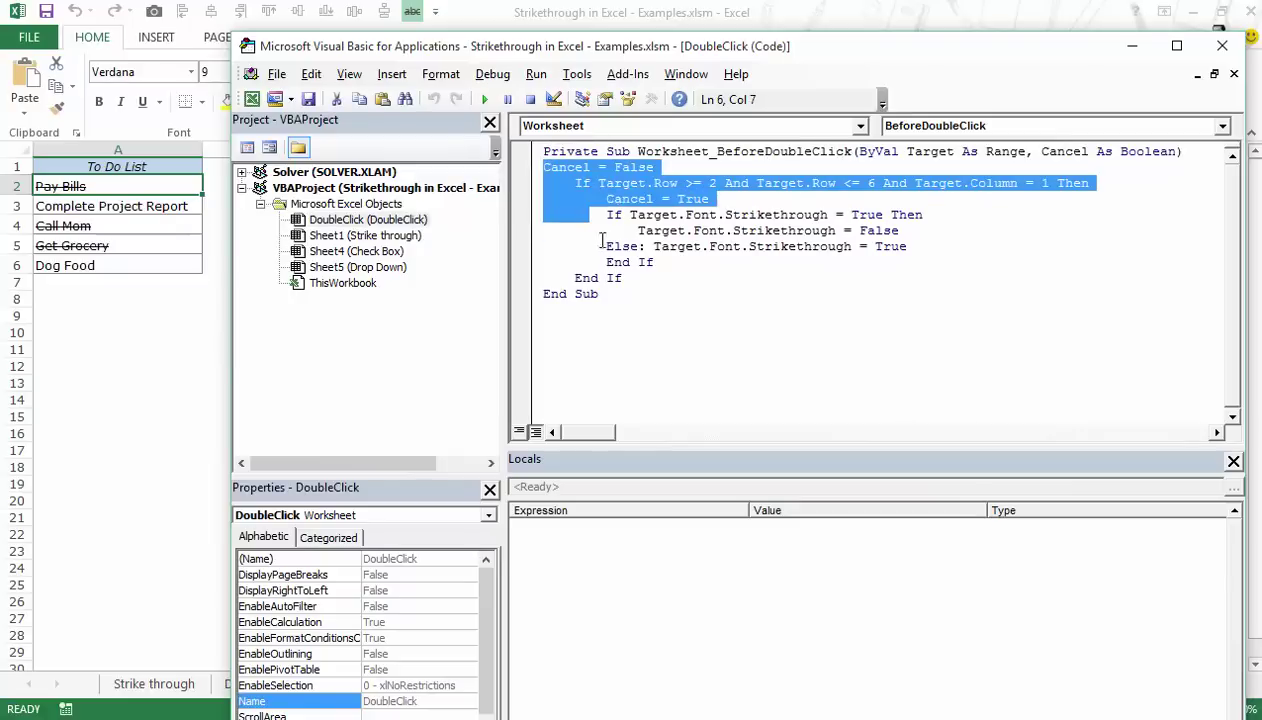
left_click_drag(547, 170, 622, 278)
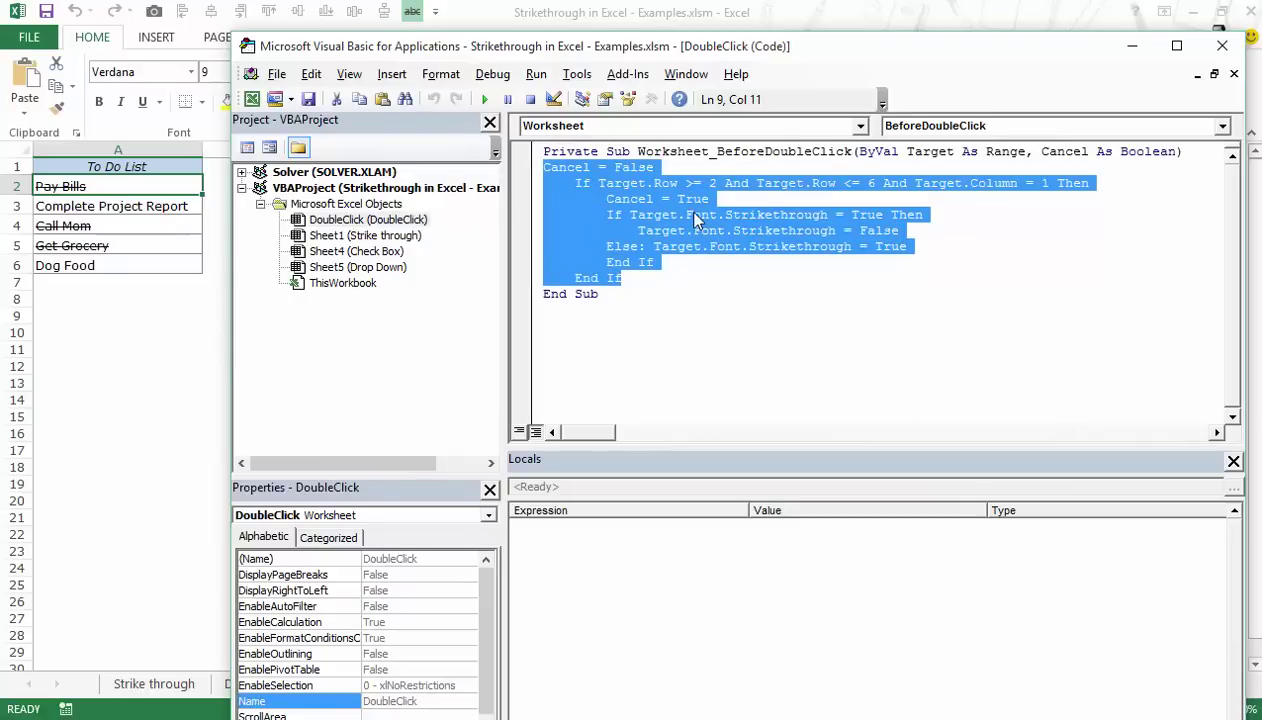
key("Right")
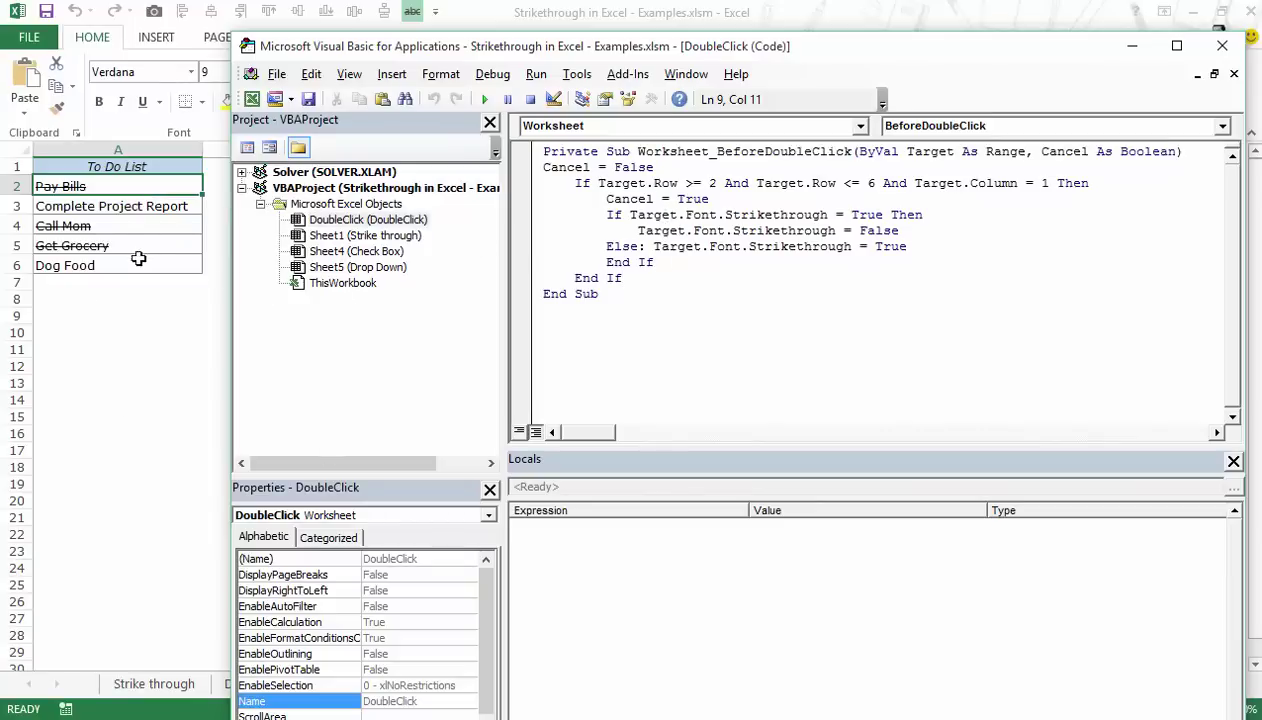
Step: Return briefly to Excel, then point out the row/column condition and Cancel = True lines
left_click(88, 308)
left_click(61, 300)
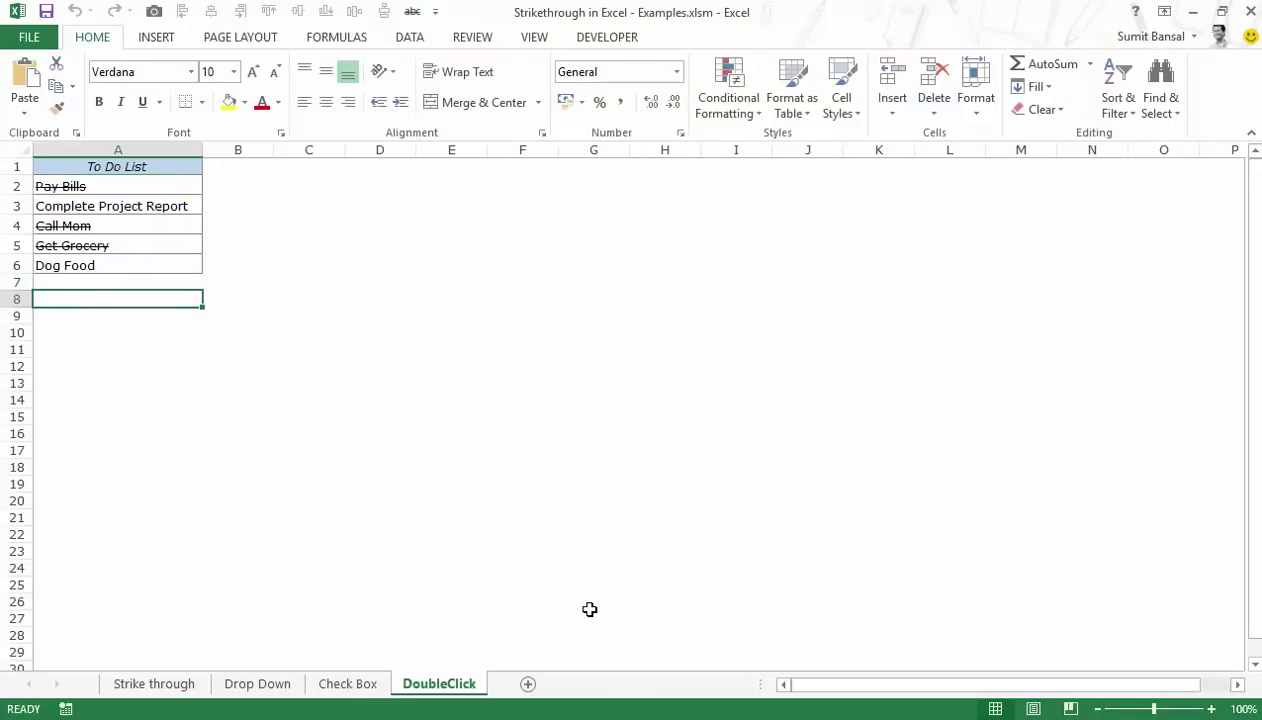
key("alt+F11")
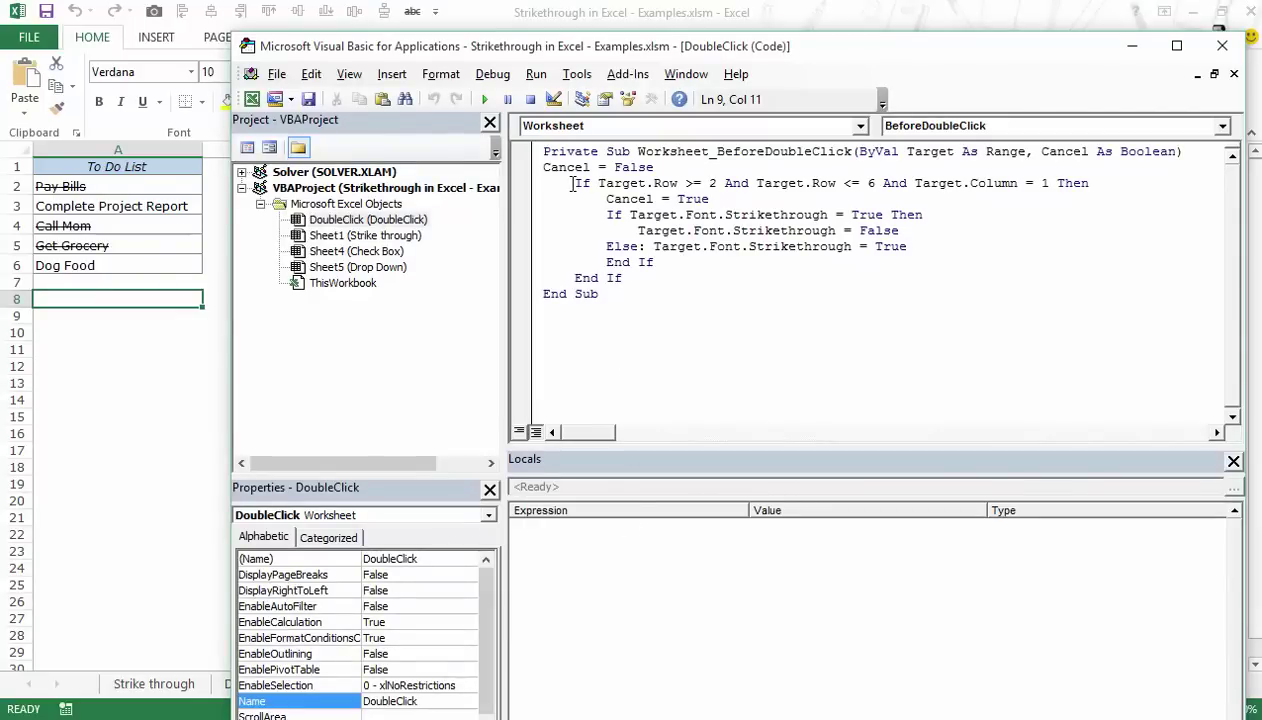
left_click_drag(572, 183, 1088, 183)
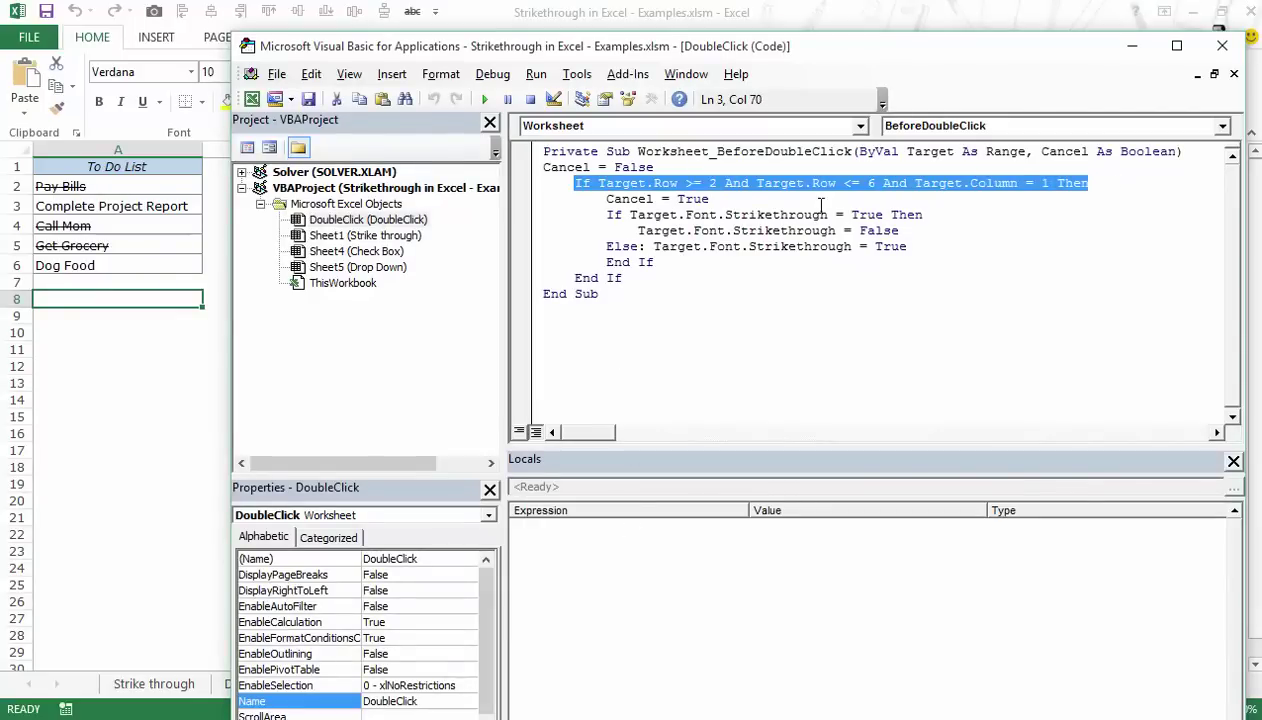
left_click(712, 199)
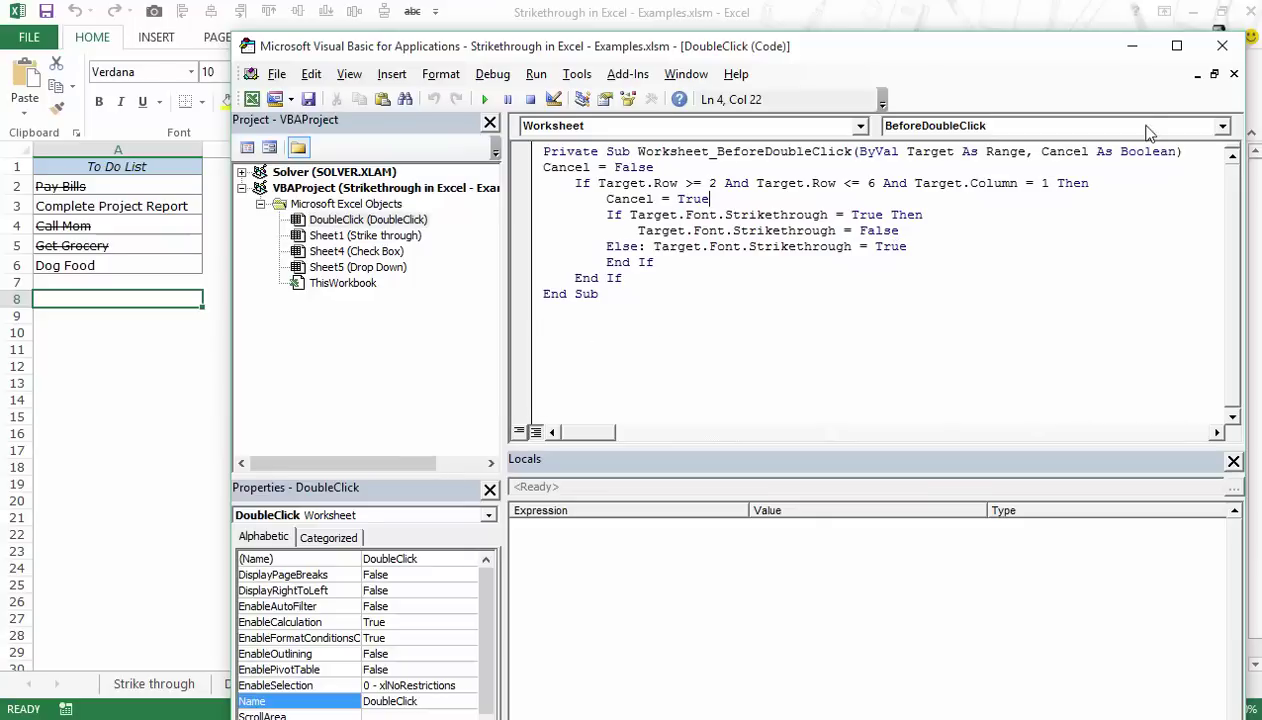
left_click(1222, 45)
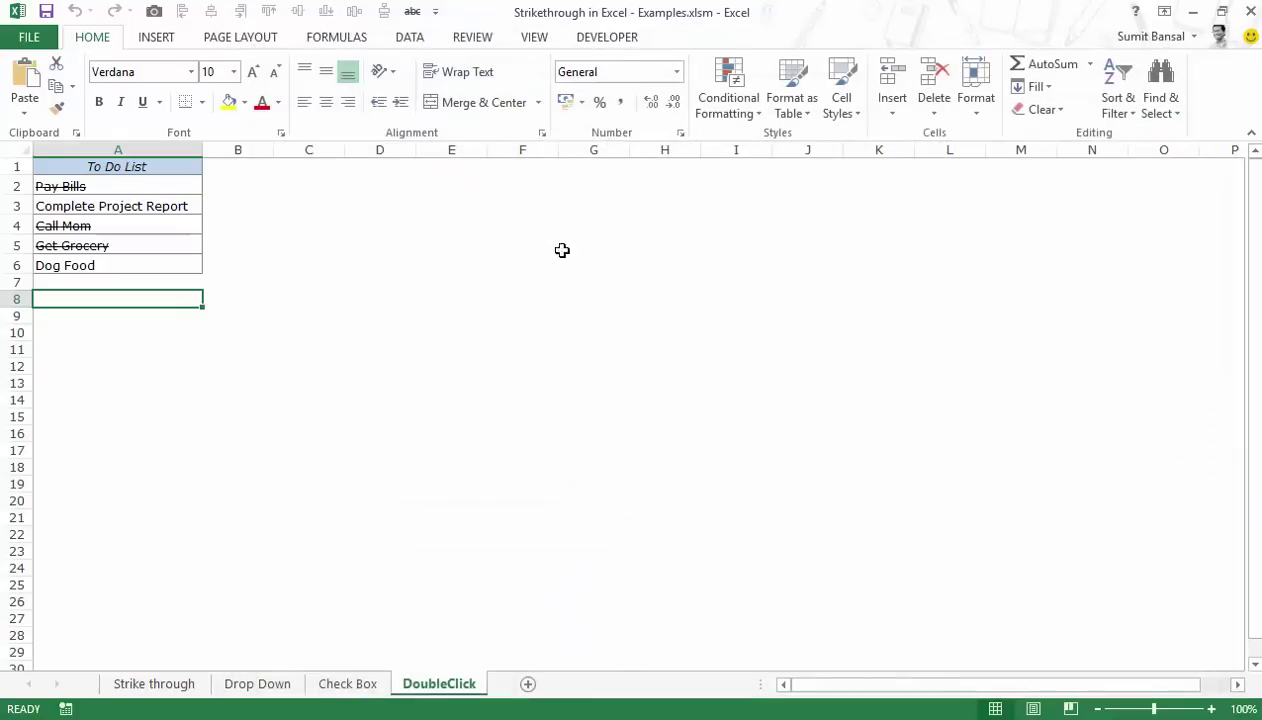